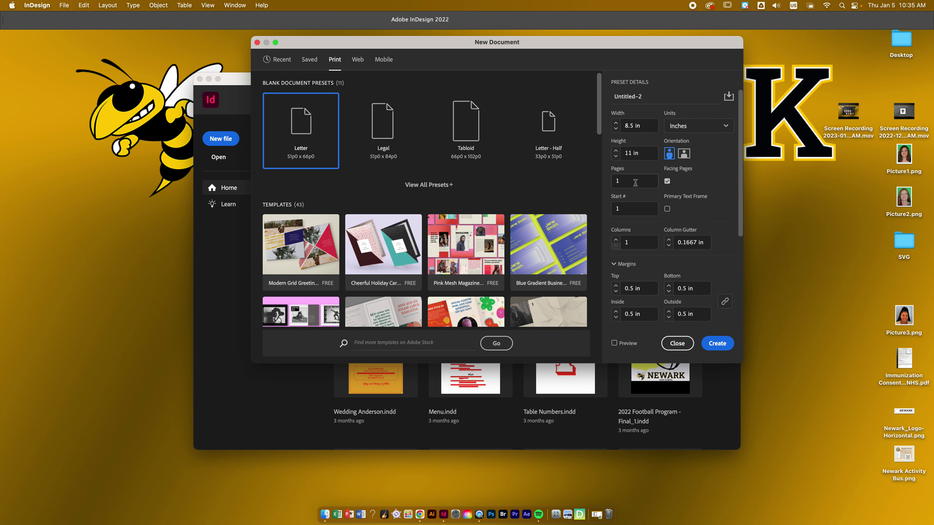
Create a Letter-size print document with 2 pages and facing pages turned off
{"action": "left_click_drag", "start_coordinate": [629, 180], "coordinate": [607, 182]}
{"action": "type", "text": "2"}
{"action": "left_click", "coordinate": [666, 181]}
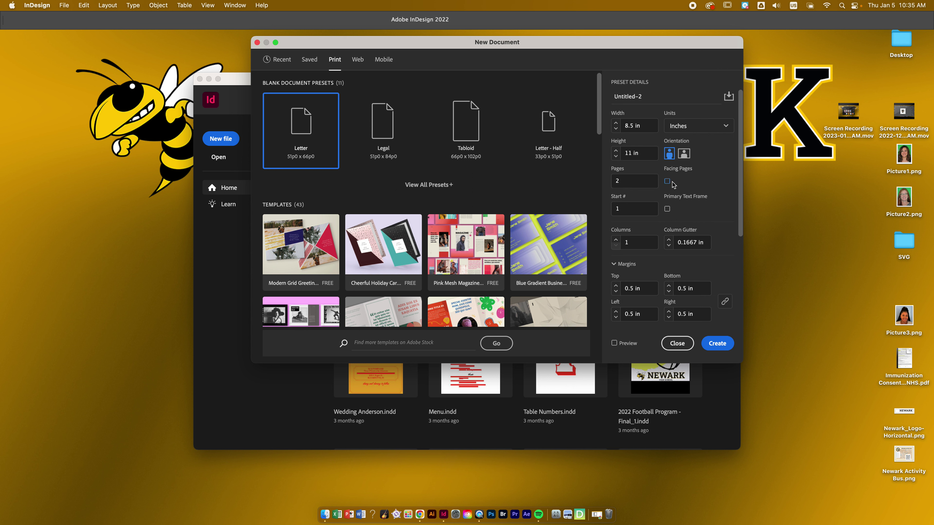
{"action": "left_click", "coordinate": [715, 344]}
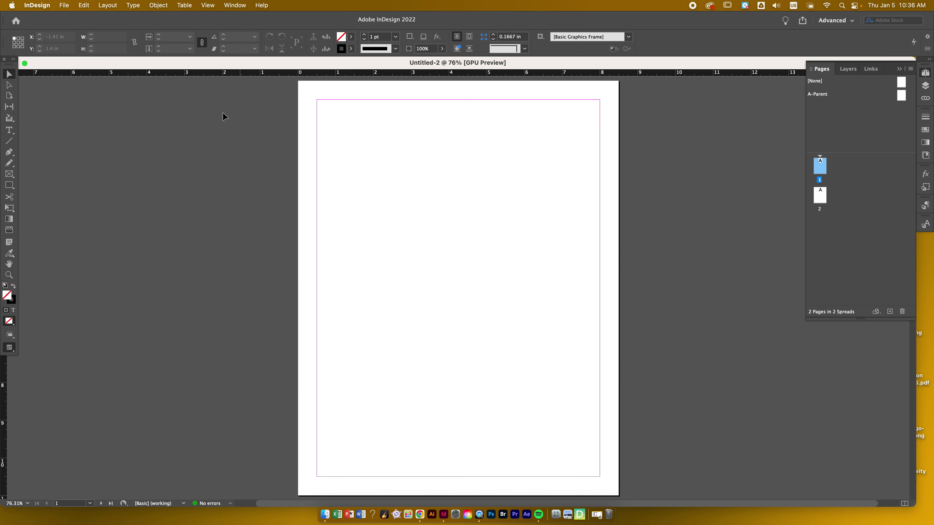
Choose the Advanced workspace and shift the document window slightly clear of the tools
{"action": "left_click", "coordinate": [235, 5]}
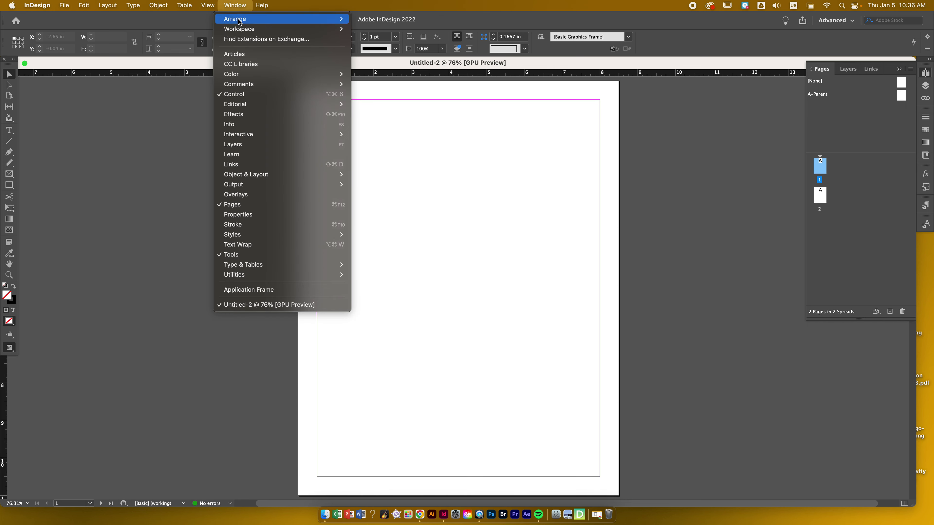
{"action": "mouse_move", "coordinate": [241, 30]}
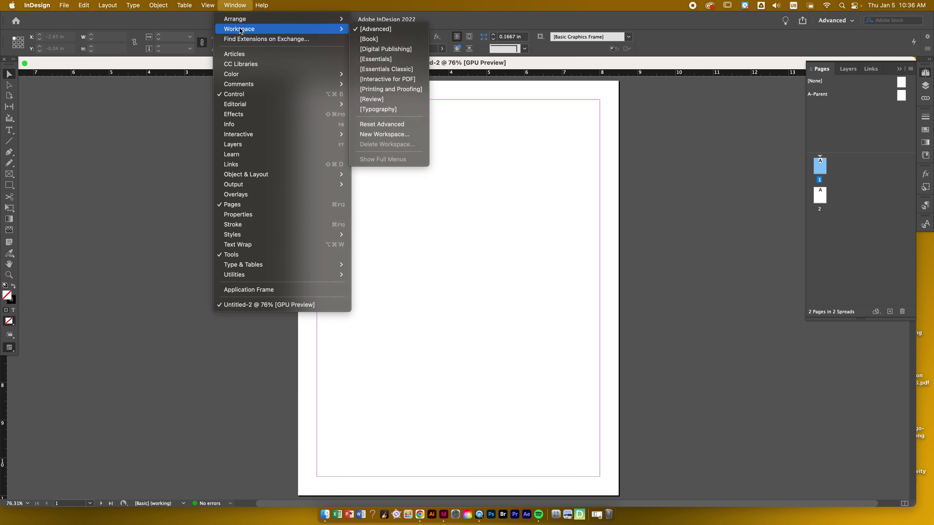
{"action": "left_click", "coordinate": [379, 29]}
{"action": "left_click_drag", "start_coordinate": [221, 63], "coordinate": [238, 63]}
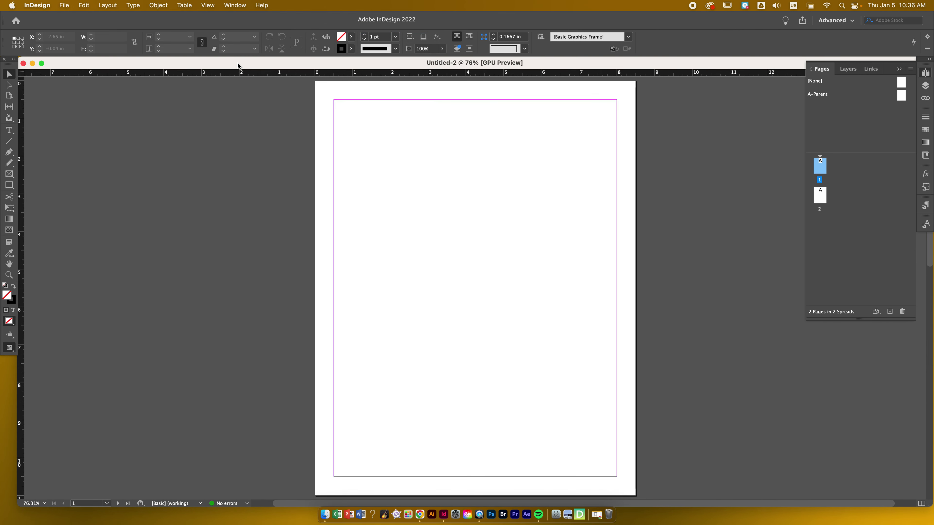
Hide the rulers and show them again
{"action": "left_click", "coordinate": [208, 5]}
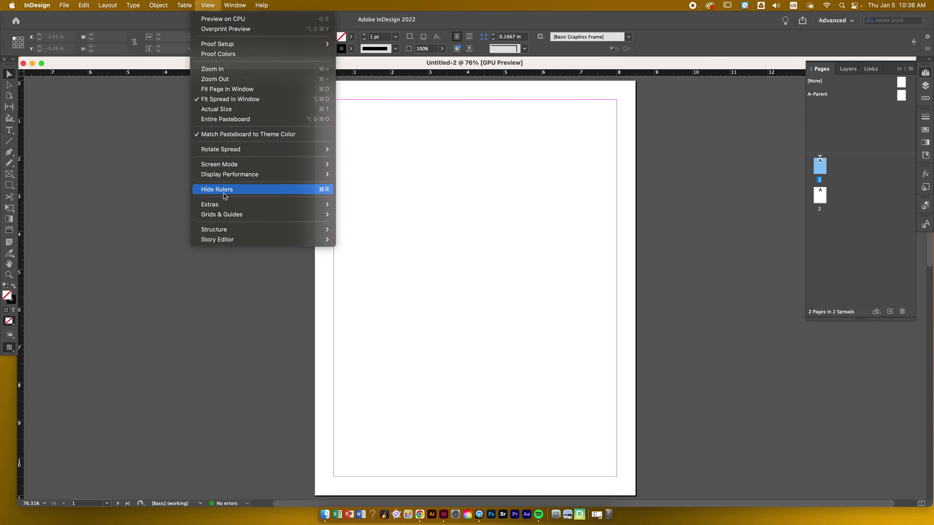
{"action": "left_click", "coordinate": [223, 188]}
{"action": "left_click", "coordinate": [208, 5]}
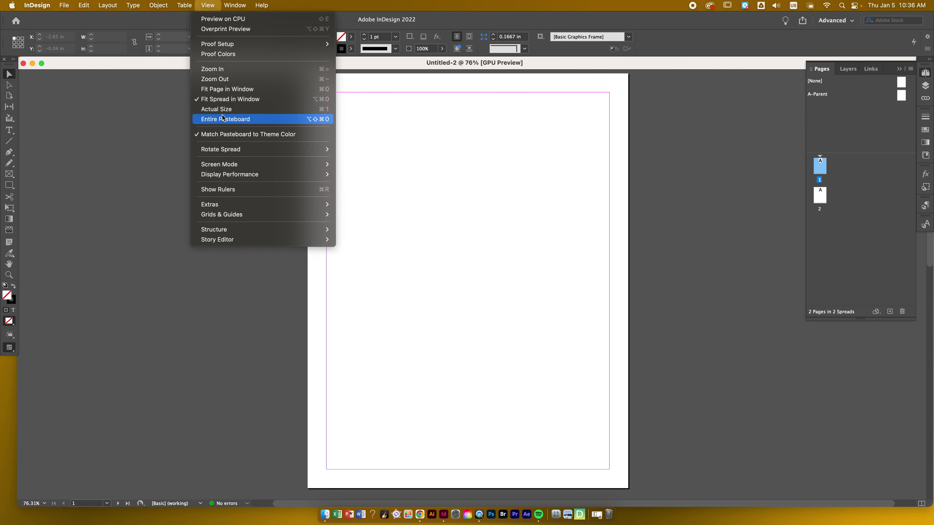
{"action": "left_click", "coordinate": [223, 190]}
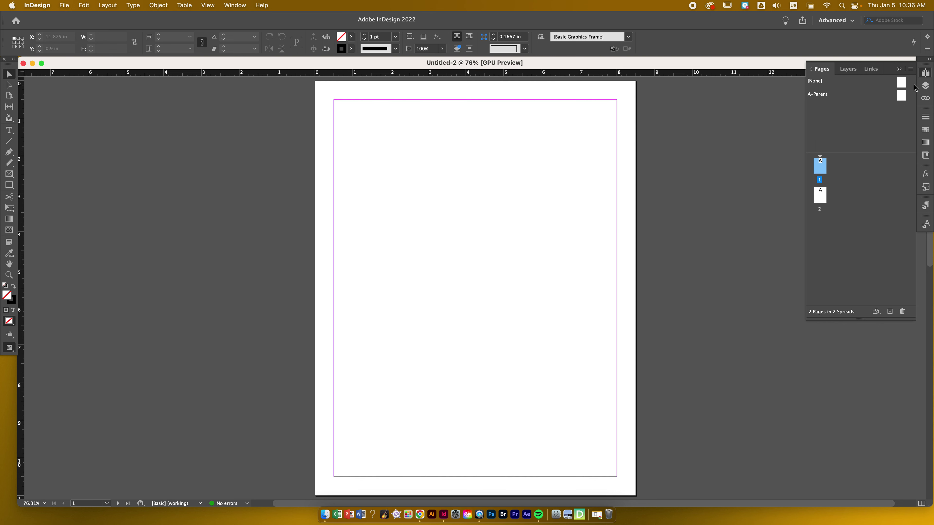
Add a horizontal guide at about 2.98 in and a vertical guide at about 4.99 in to A-Parent
{"action": "double_click", "coordinate": [907, 97]}
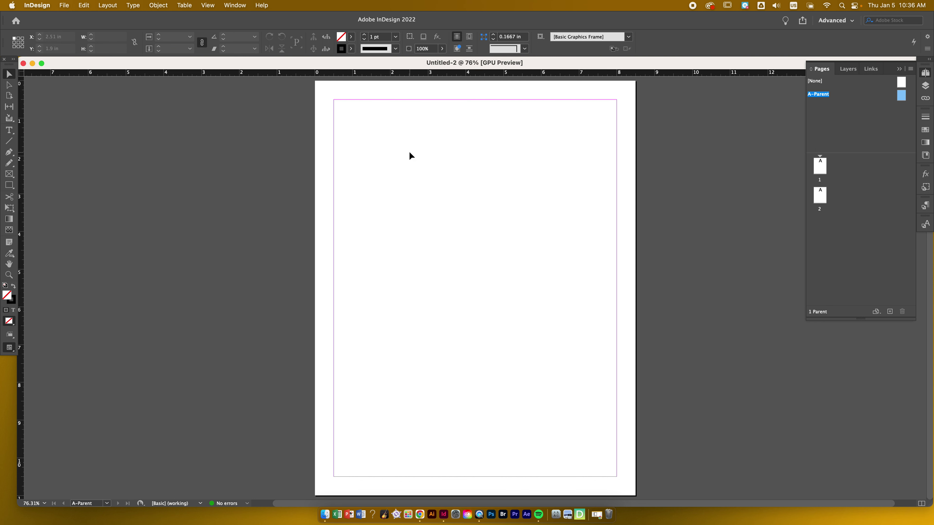
{"action": "left_click_drag", "start_coordinate": [505, 75], "coordinate": [501, 193]}
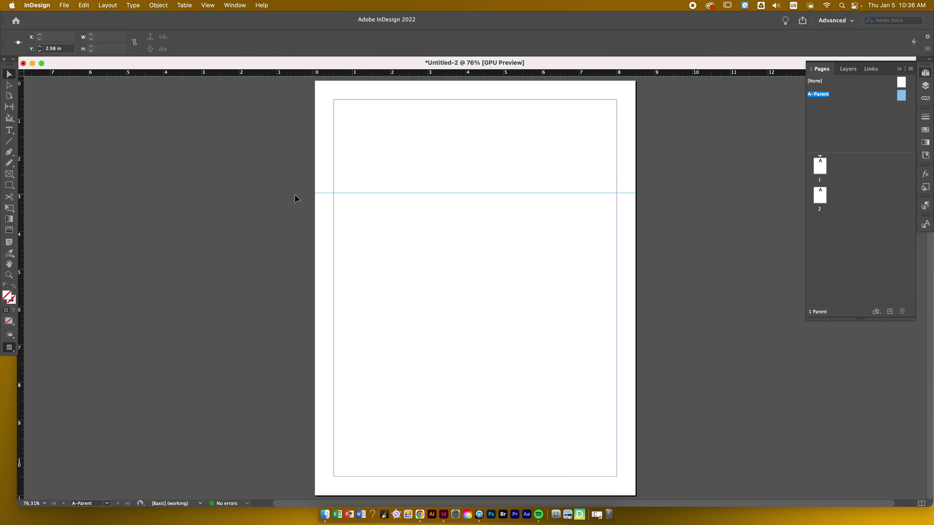
{"action": "left_click_drag", "start_coordinate": [22, 190], "coordinate": [502, 178]}
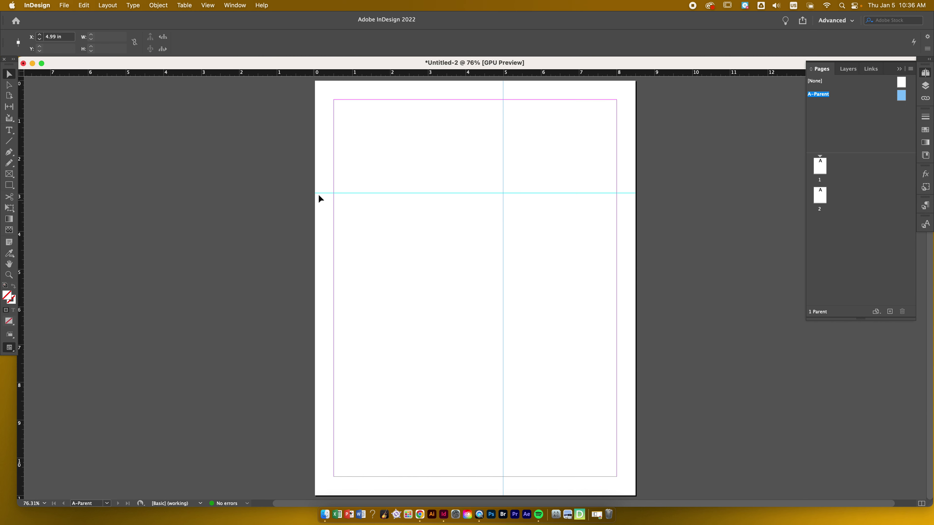
Draw a line about 6.71 in long along the horizontal guide, extending past the page's right edge, with a 20 pt stroke
{"action": "left_click", "coordinate": [9, 140]}
{"action": "left_click_drag", "start_coordinate": [428, 193], "coordinate": [681, 193]}
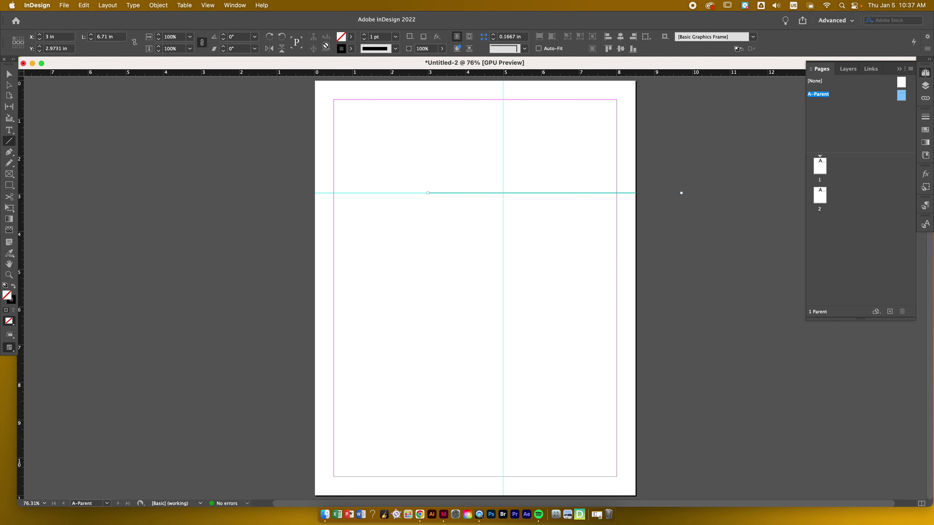
{"action": "left_click", "coordinate": [396, 37]}
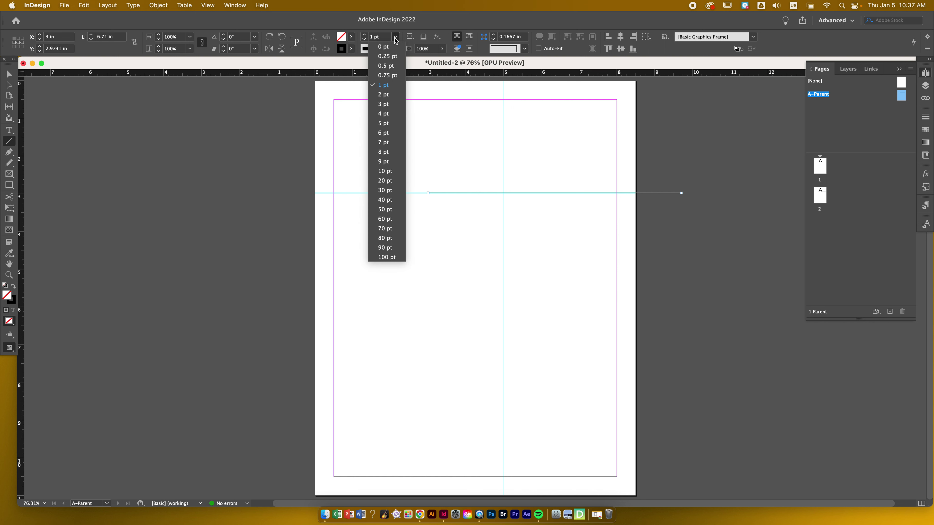
{"action": "left_click", "coordinate": [381, 181]}
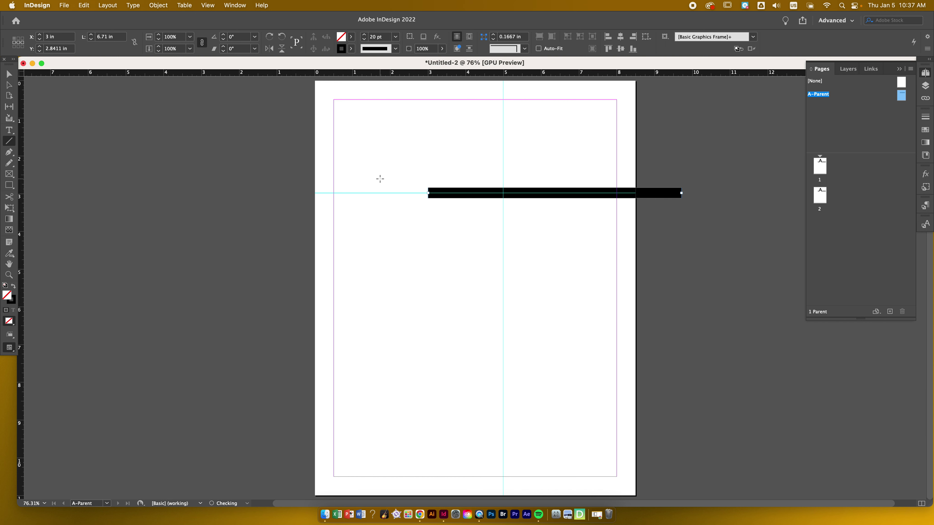
Color the line's stroke with the red C=15 M=100 Y=100 swatch
{"action": "left_click", "coordinate": [352, 50]}
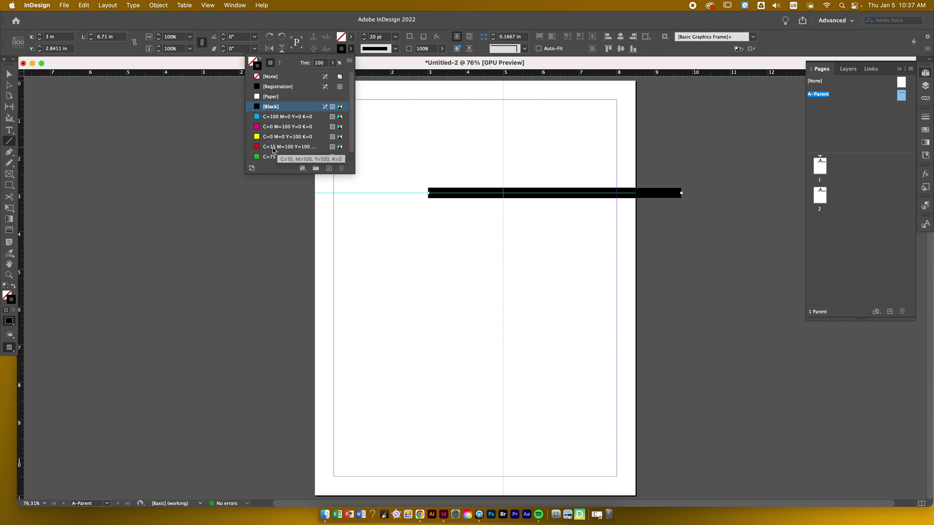
{"action": "left_click", "coordinate": [307, 147]}
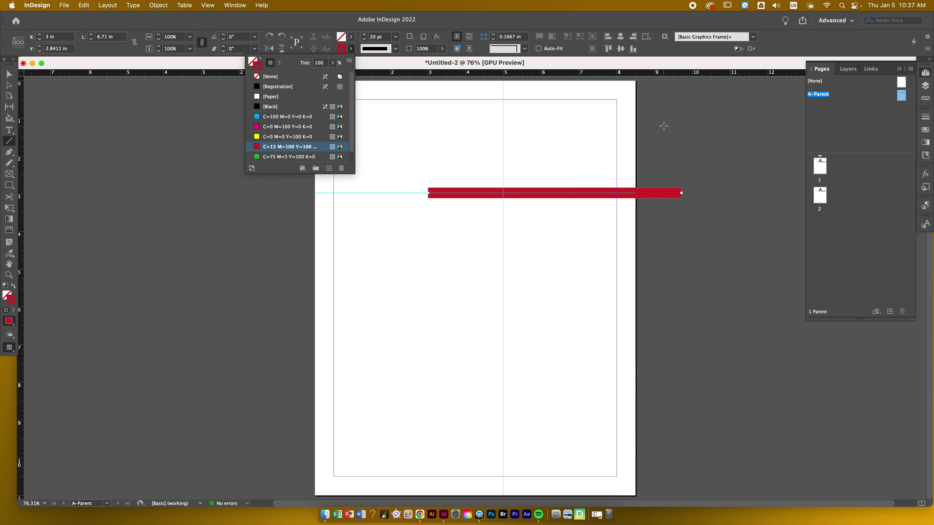
{"action": "left_click", "coordinate": [10, 74]}
{"action": "left_click", "coordinate": [560, 137]}
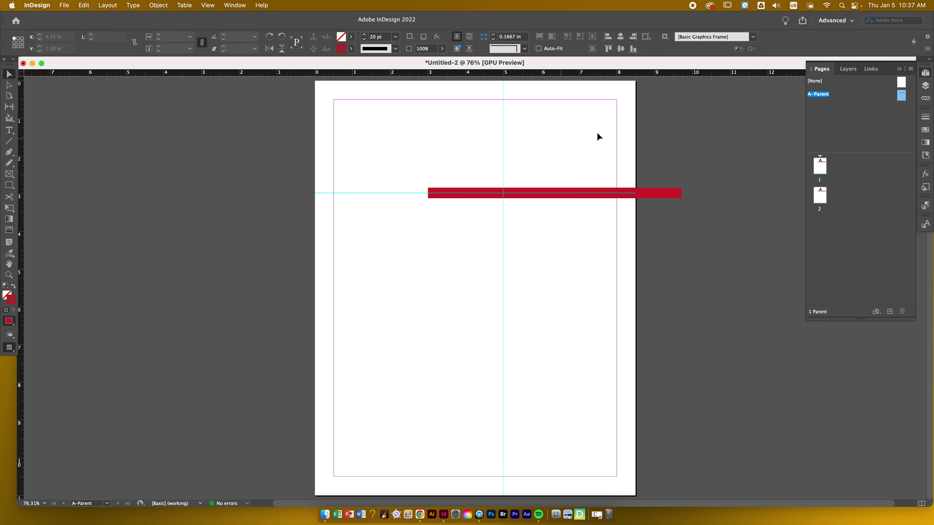
{"action": "left_click", "coordinate": [544, 193]}
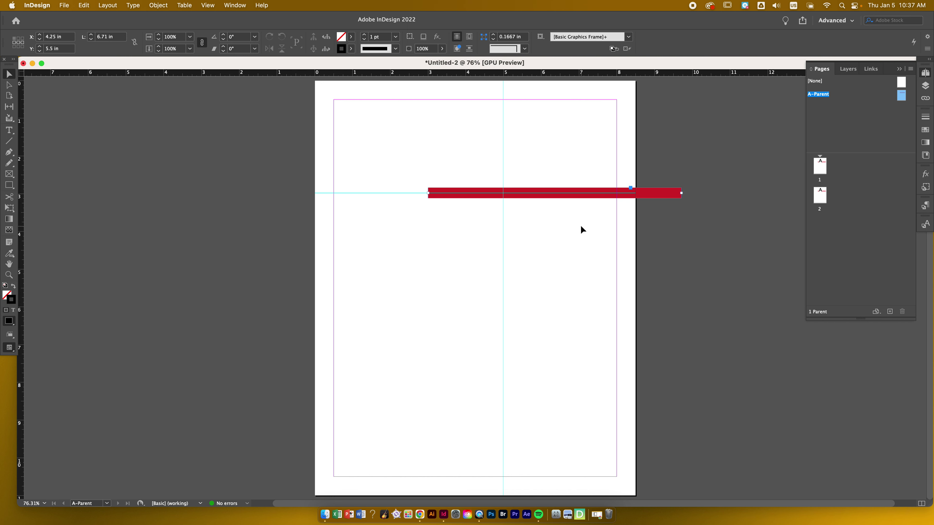
Examine pages 1 and 2 in turn for the line and guides placed on A-Parent
{"action": "double_click", "coordinate": [817, 165]}
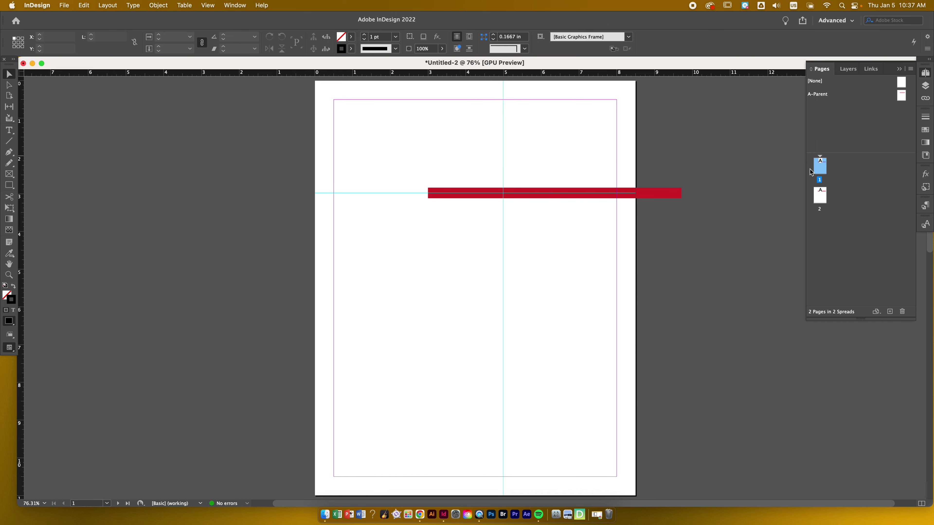
{"action": "double_click", "coordinate": [817, 195]}
{"action": "double_click", "coordinate": [823, 170]}
{"action": "double_click", "coordinate": [820, 199]}
{"action": "double_click", "coordinate": [819, 166]}
{"action": "double_click", "coordinate": [821, 197]}
{"action": "double_click", "coordinate": [820, 166]}
Create a new one-page parent with prefix B, named Parent and based on A-Parent
{"action": "right_click", "coordinate": [822, 96]}
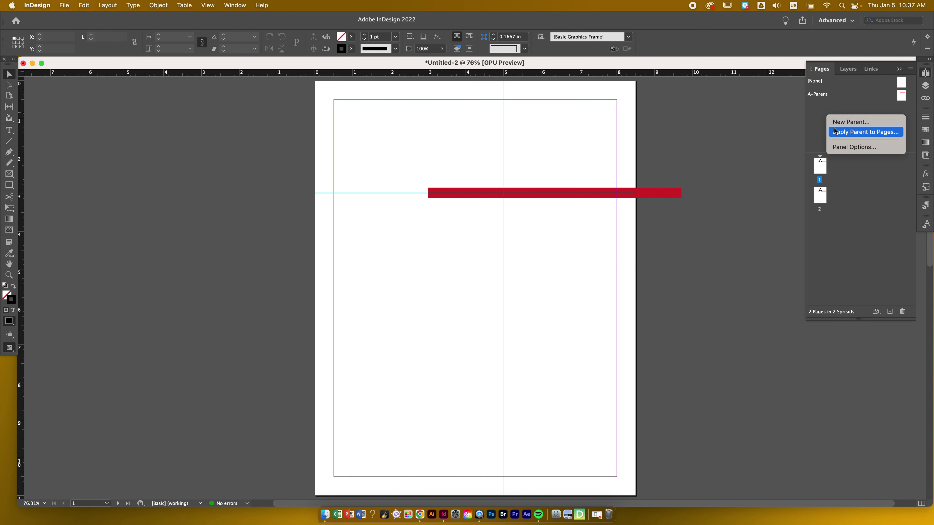
{"action": "left_click", "coordinate": [712, 177]}
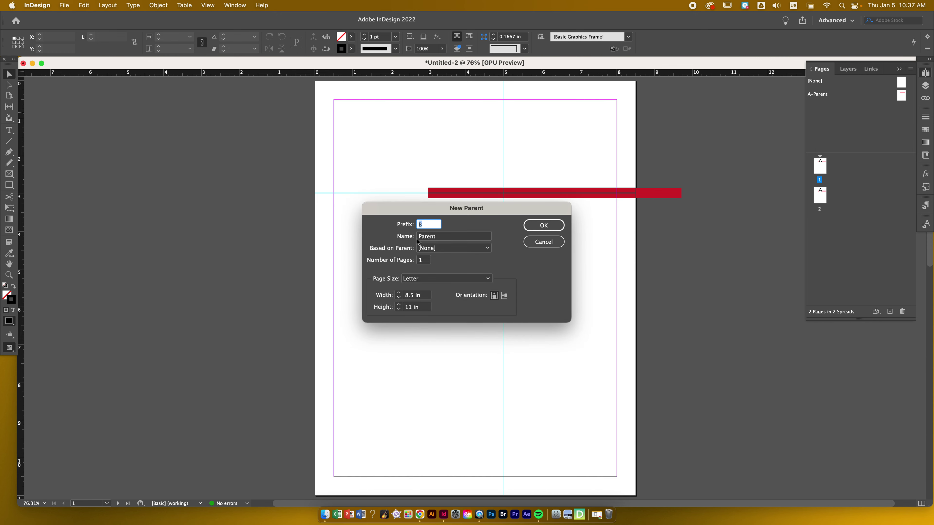
{"action": "left_click", "coordinate": [433, 249]}
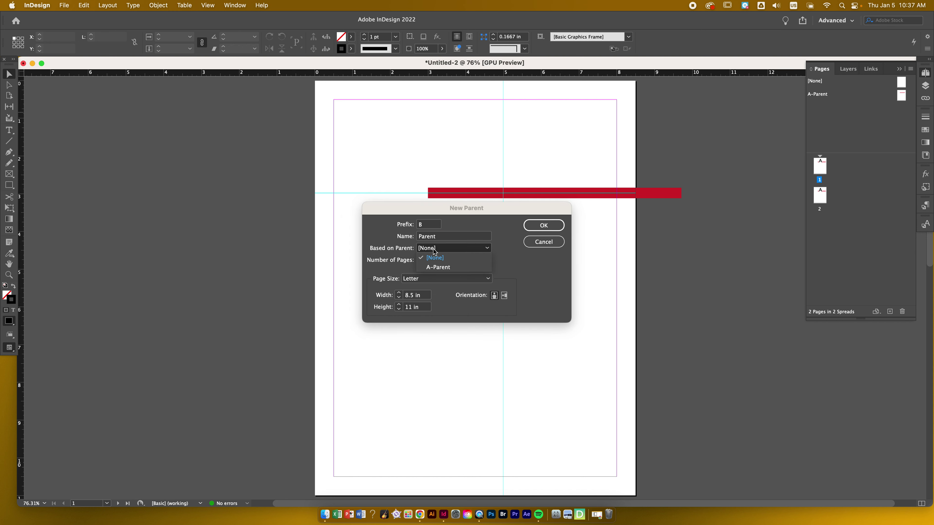
{"action": "left_click", "coordinate": [435, 269]}
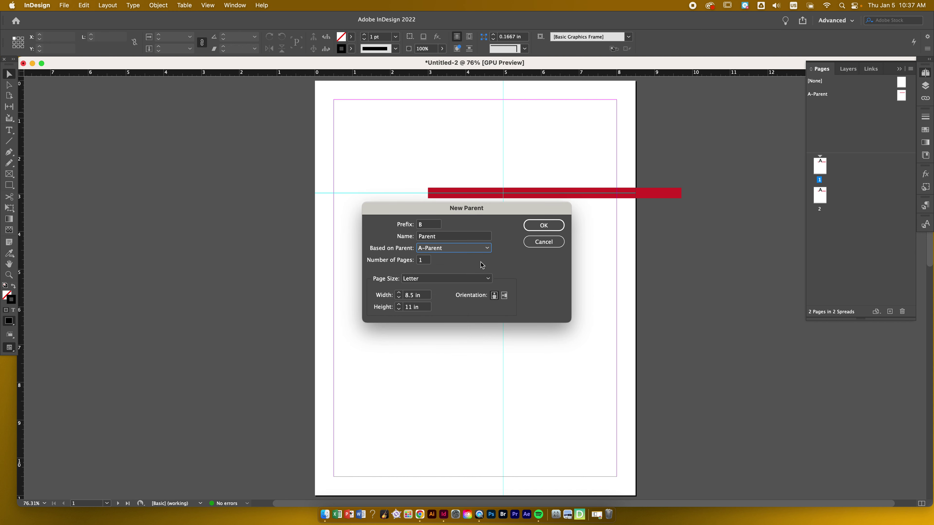
{"action": "left_click", "coordinate": [533, 232]}
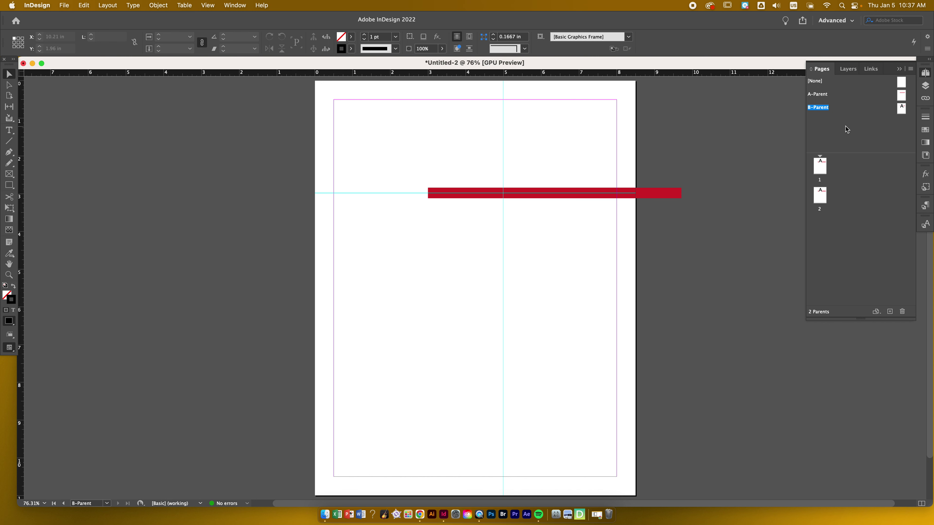
Recolor the line on B-Parent with the cyan C=100 M=0 Y=0 K=0 swatch
{"action": "left_click", "coordinate": [903, 108]}
{"action": "left_click", "coordinate": [657, 196]}
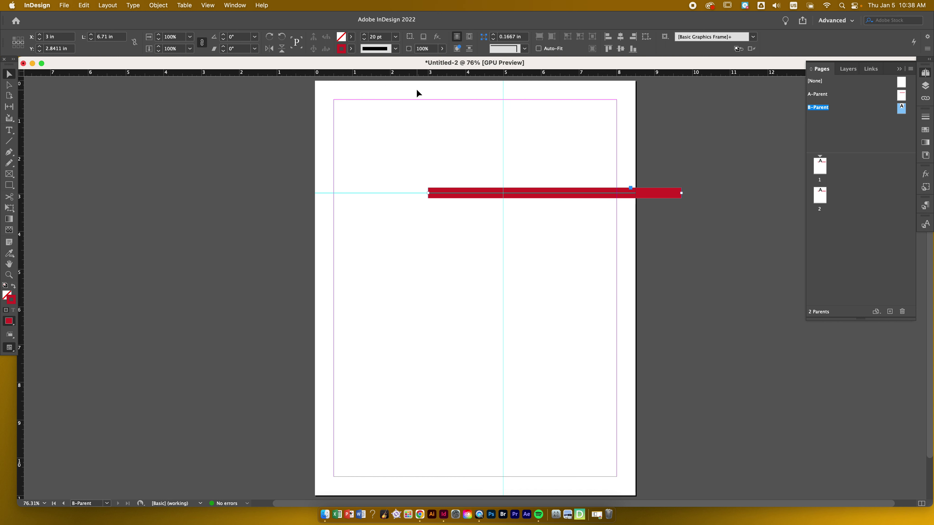
{"action": "left_click", "coordinate": [351, 48]}
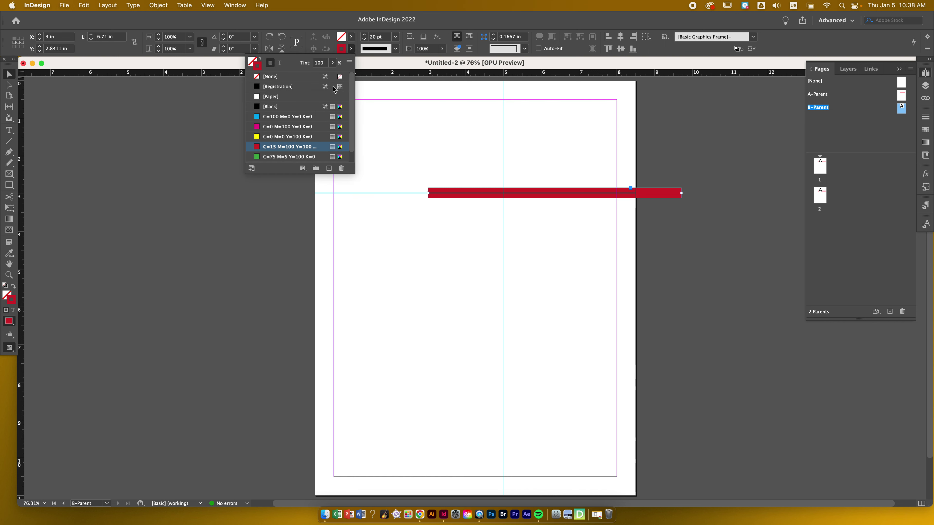
{"action": "left_click", "coordinate": [289, 117]}
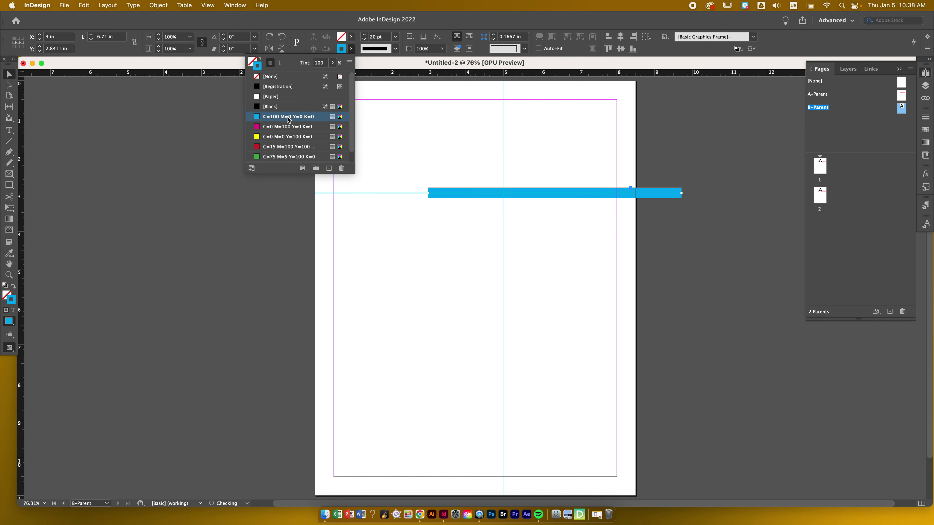
{"action": "left_click", "coordinate": [380, 114]}
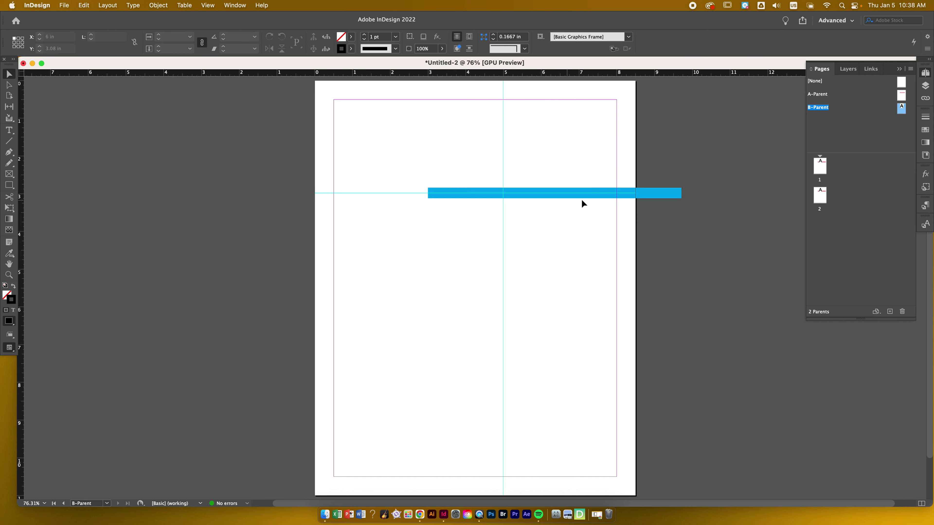
Switch from B-Parent back to page 1 of the document with the Type tool active
{"action": "left_click", "coordinate": [900, 96]}
{"action": "left_click", "coordinate": [816, 166]}
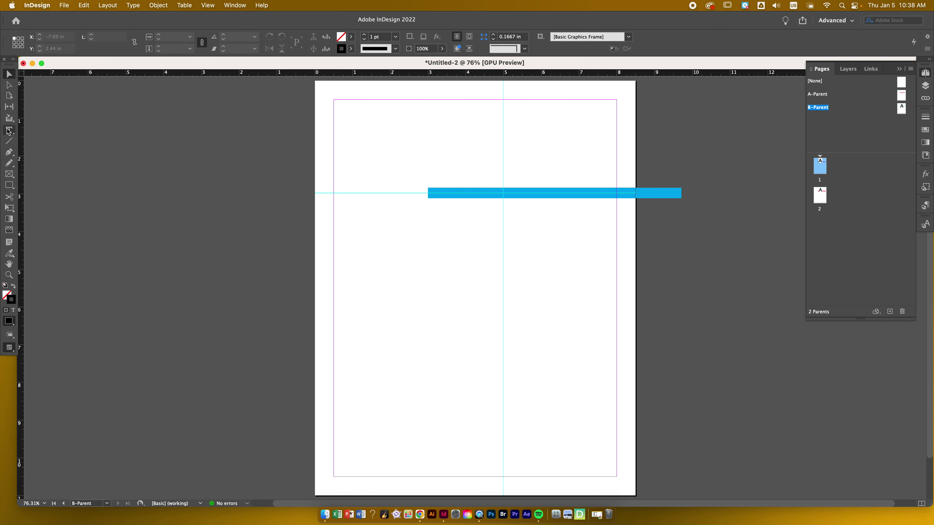
{"action": "double_click", "coordinate": [821, 163]}
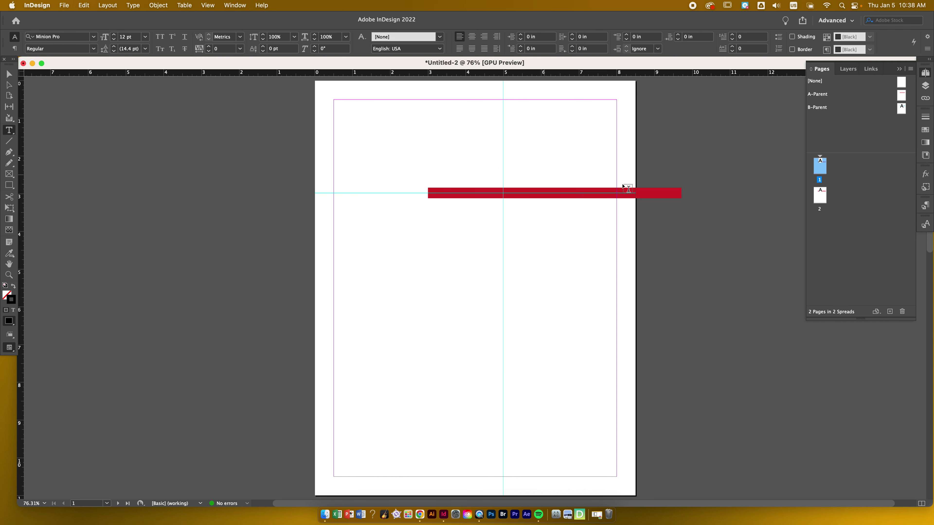
{"action": "double_click", "coordinate": [822, 198]}
{"action": "double_click", "coordinate": [821, 169]}
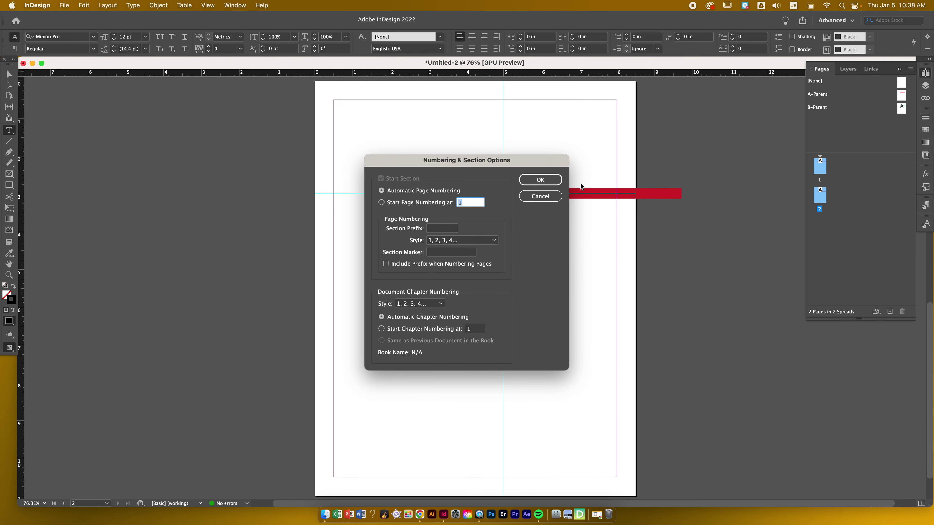
{"action": "left_click", "coordinate": [540, 196]}
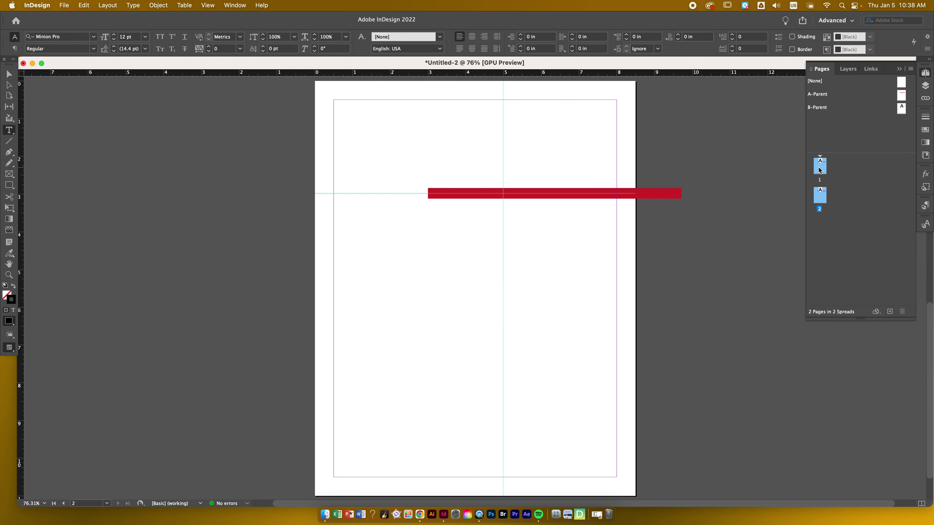
{"action": "double_click", "coordinate": [820, 169]}
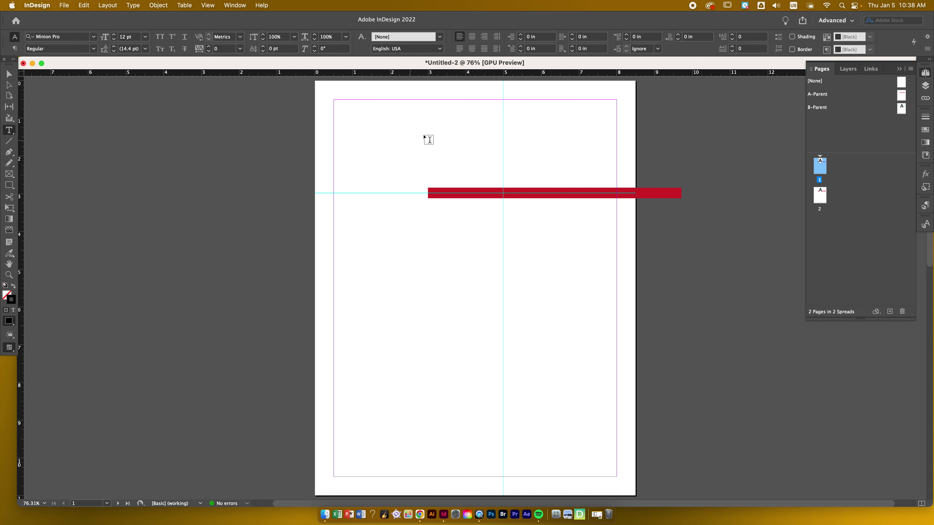
Draw a text frame about 5 by 1.08 in above the red line on page 1 and set its font to Futura Condensed ExtraBold
{"action": "left_click_drag", "start_coordinate": [428, 147], "coordinate": [617, 192]}
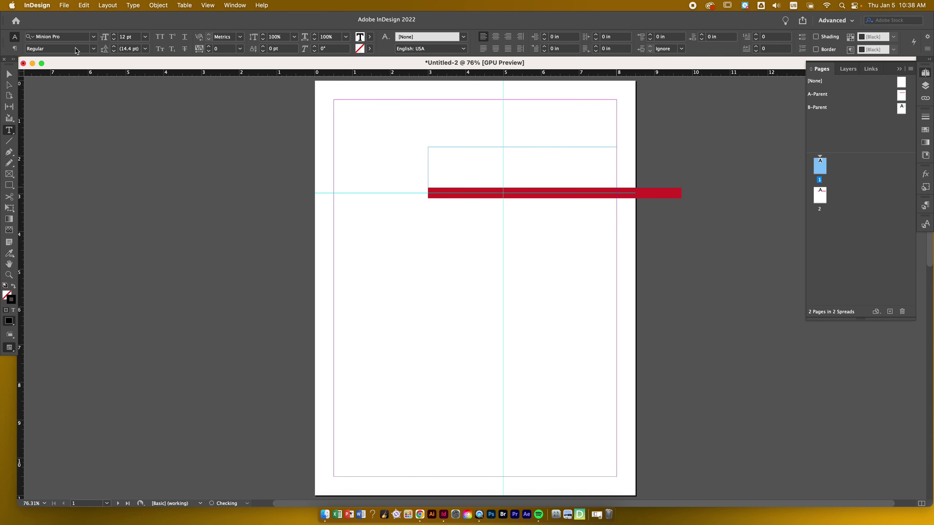
{"action": "left_click", "coordinate": [84, 39]}
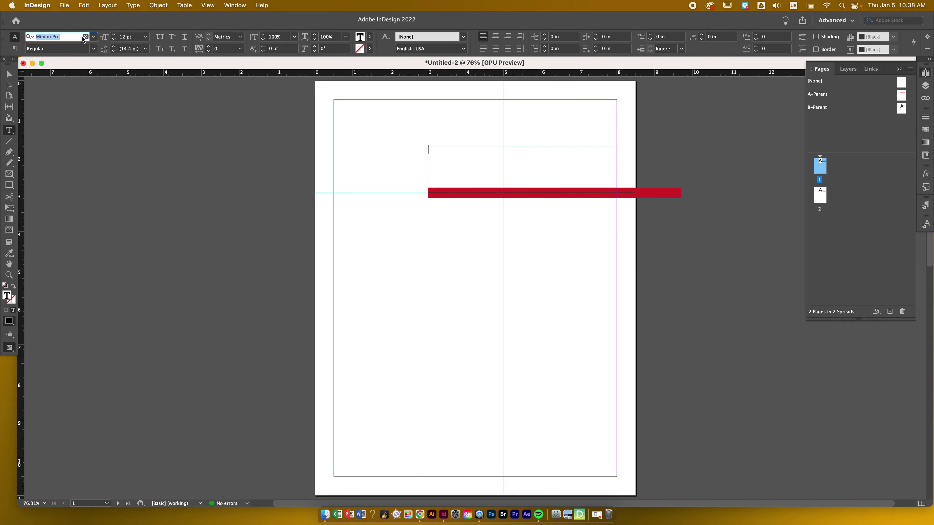
{"action": "left_click", "coordinate": [94, 38]}
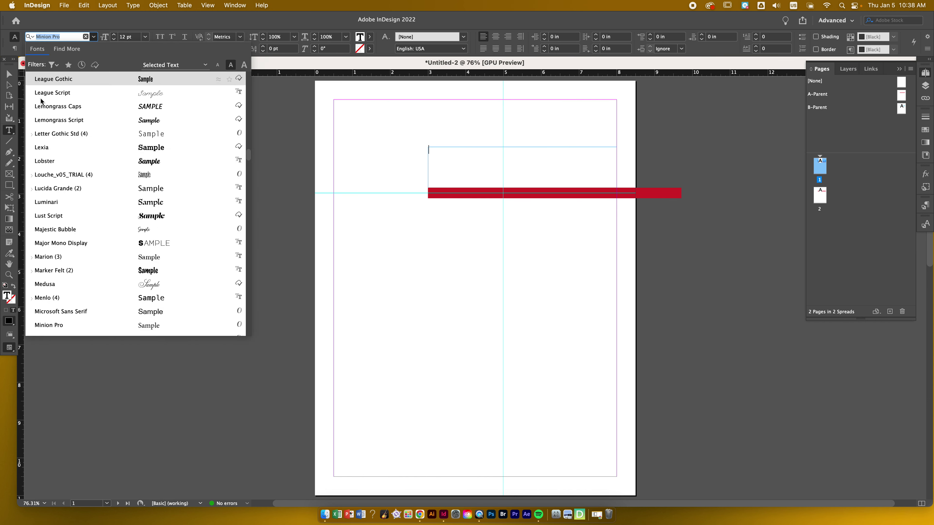
{"action": "type", "text": "futu"}
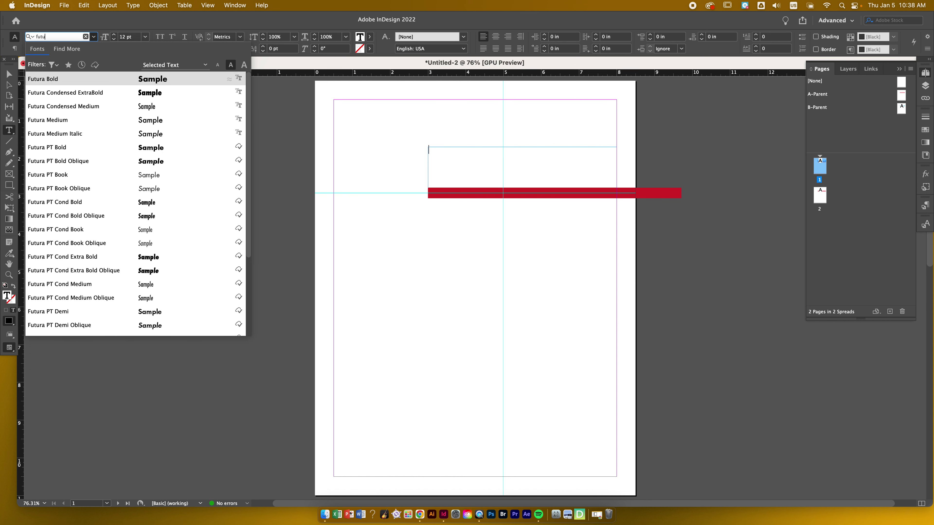
{"action": "left_click", "coordinate": [64, 95]}
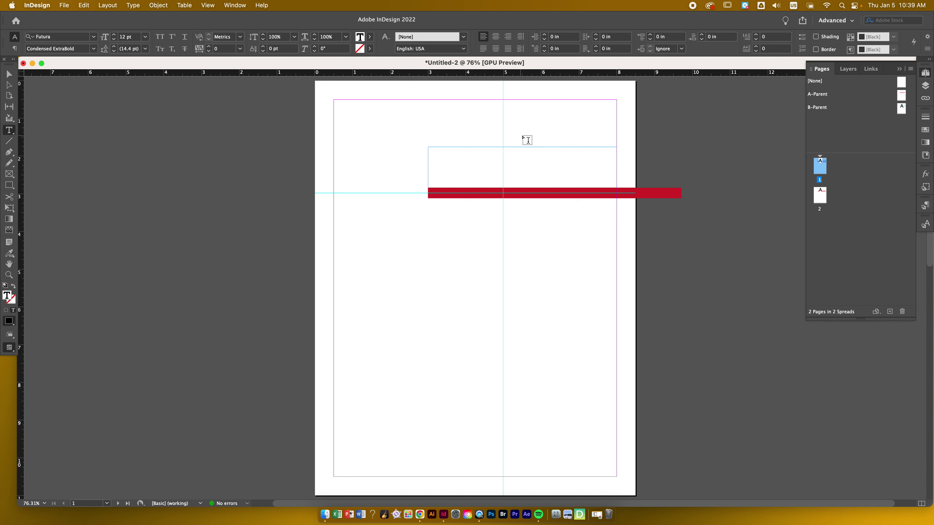
Enter the heading "Unity on the Grid" in the frame and set its size to 48 pt
{"action": "type", "text": "Unity on the Grid"}
{"action": "key", "text": "super+a"}
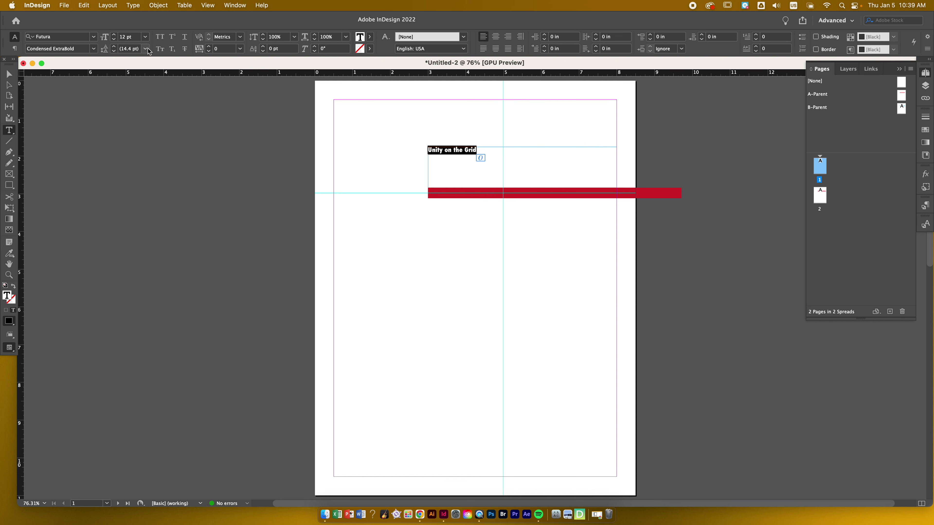
{"action": "left_click", "coordinate": [145, 37]}
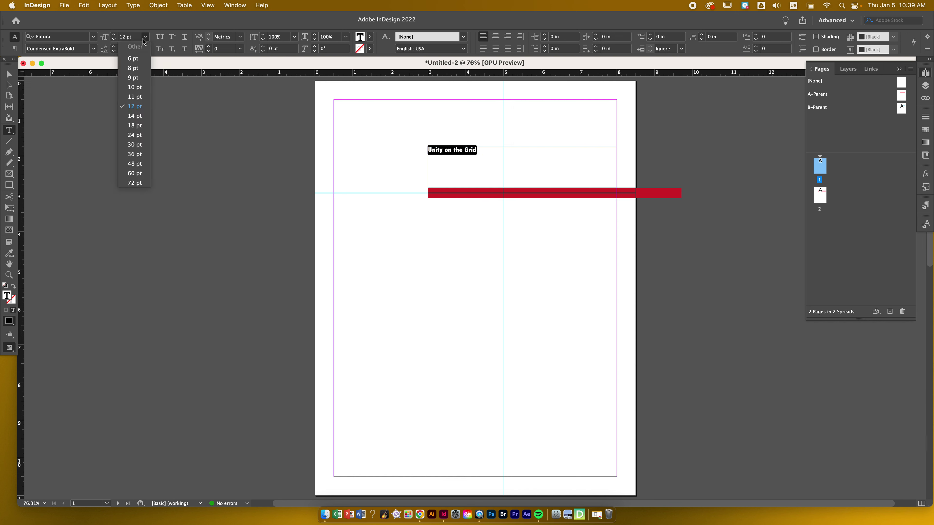
{"action": "left_click", "coordinate": [139, 166]}
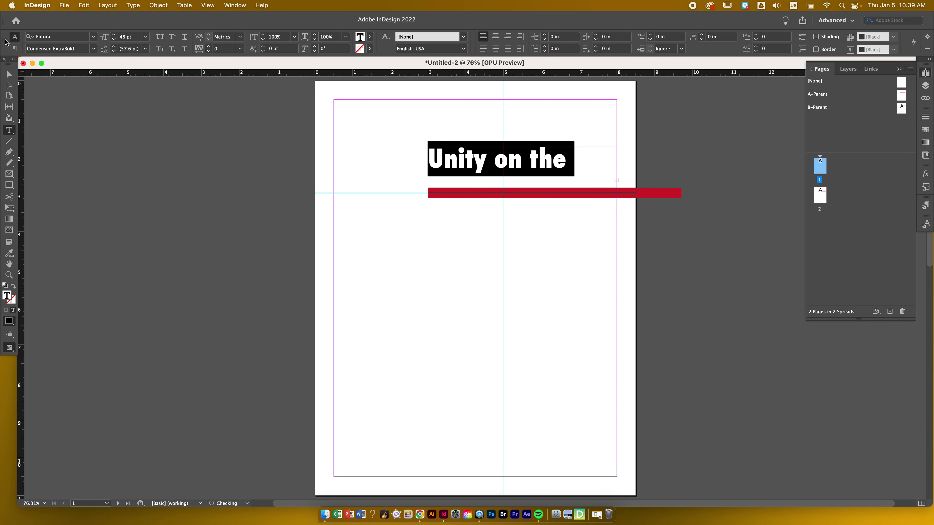
{"action": "key", "text": "Escape"}
Tighten the kerning at the word spaces in "Unity on the Grid" so the heading fits on one line
{"action": "double_click", "coordinate": [485, 163]}
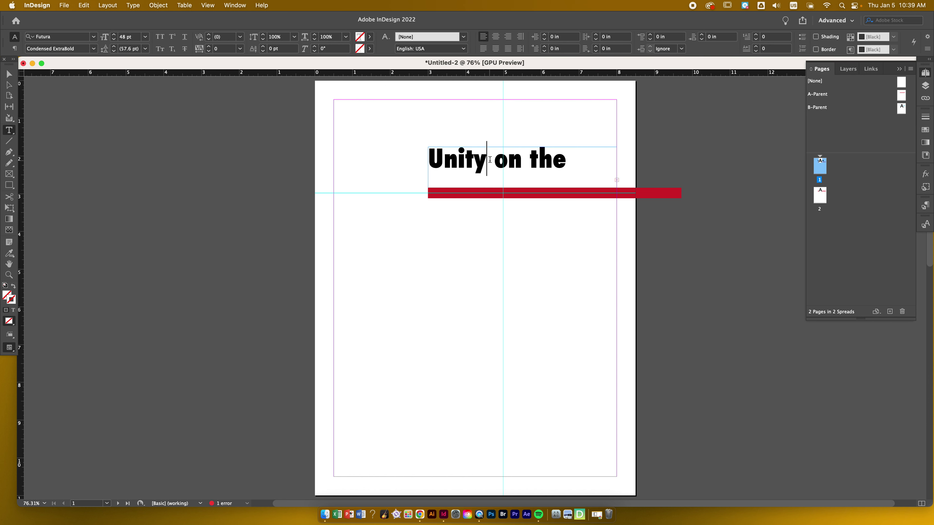
{"action": "left_click", "coordinate": [493, 157]}
{"action": "key", "text": "alt+Left"}
{"action": "key", "text": "alt+Left"}
{"action": "key", "text": "alt+Left"}
{"action": "key", "text": "alt+Left"}
{"action": "key", "text": "alt+Left"}
{"action": "key", "text": "alt+Left"}
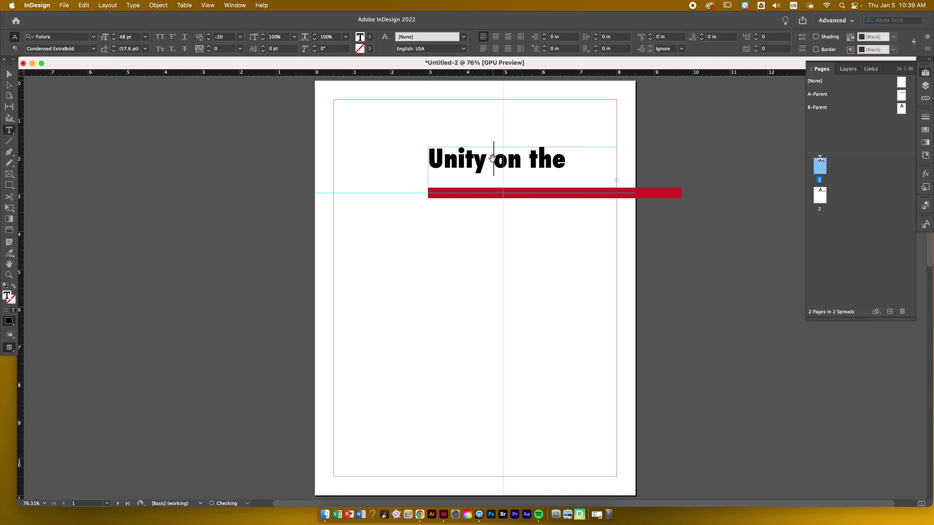
{"action": "key", "text": "Right"}
{"action": "key", "text": "Right"}
{"action": "key", "text": "Right"}
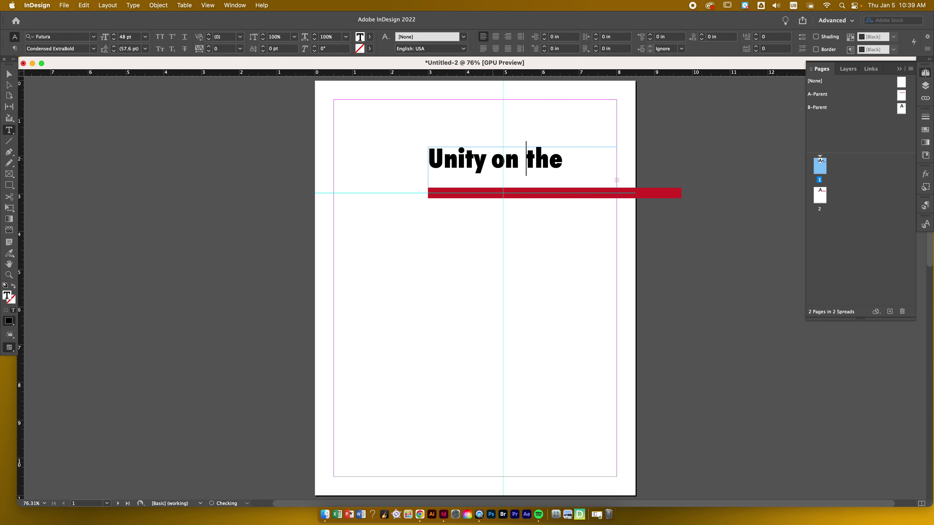
{"action": "key", "text": "alt+Left"}
{"action": "key", "text": "alt+Left"}
{"action": "key", "text": "alt+Left"}
{"action": "key", "text": "Right"}
{"action": "key", "text": "Right"}
{"action": "key", "text": "Right"}
{"action": "key", "text": "Right"}
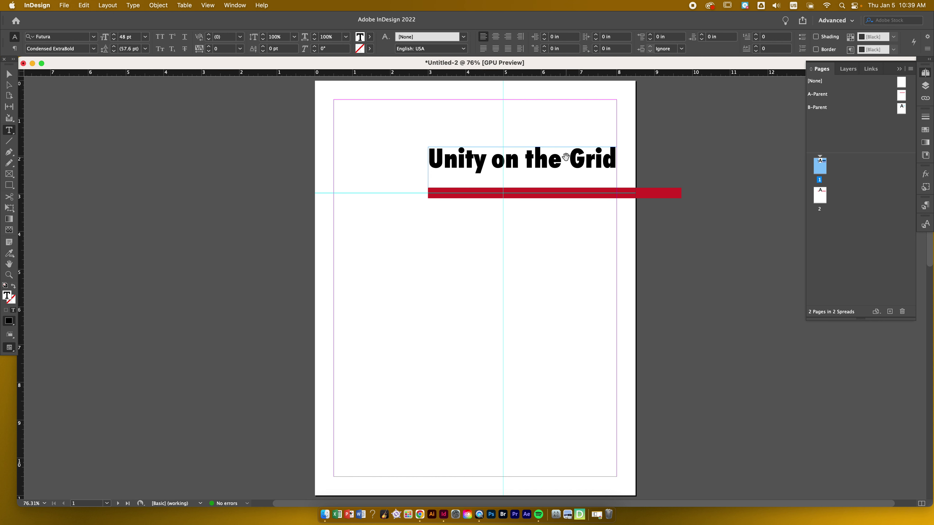
{"action": "key", "text": "alt+Left"}
{"action": "key", "text": "alt+Left"}
{"action": "key", "text": "Escape"}
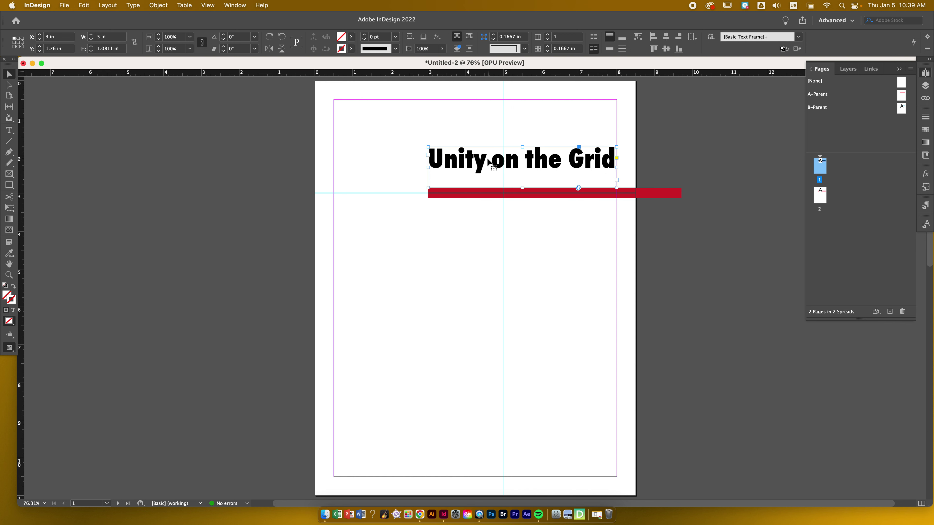
Nudge the heading frame down to about Y 2.29 in so the text sits on the red line, and deselect it
{"action": "key", "text": "Down"}
{"action": "key", "text": "Down"}
{"action": "key", "text": "Down"}
{"action": "key", "text": "Down"}
{"action": "key", "text": "Down"}
{"action": "key", "text": "Down"}
{"action": "key", "text": "Down"}
{"action": "key", "text": "Down"}
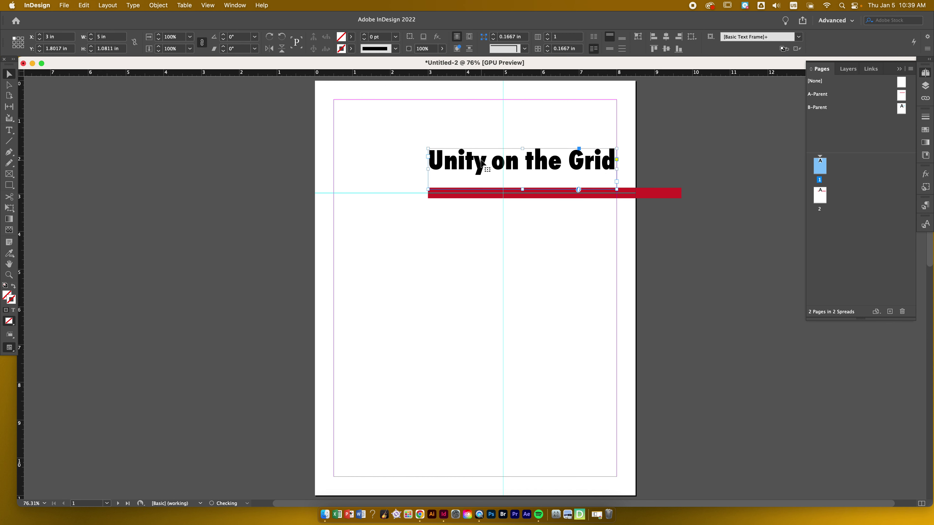
{"action": "key", "text": "Down"}
{"action": "key", "text": "Down"}
{"action": "key", "text": "Down"}
{"action": "key", "text": "Down"}
{"action": "key", "text": "Down"}
{"action": "key", "text": "Down"}
{"action": "key", "text": "Down"}
{"action": "key", "text": "Down"}
{"action": "key", "text": "Down"}
{"action": "key", "text": "Down"}
{"action": "key", "text": "Down"}
{"action": "key", "text": "Down"}
{"action": "key", "text": "Down"}
{"action": "key", "text": "Down"}
{"action": "key", "text": "Down"}
{"action": "key", "text": "Down"}
{"action": "key", "text": "Down"}
{"action": "key", "text": "Down"}
{"action": "key", "text": "Down"}
{"action": "key", "text": "Down"}
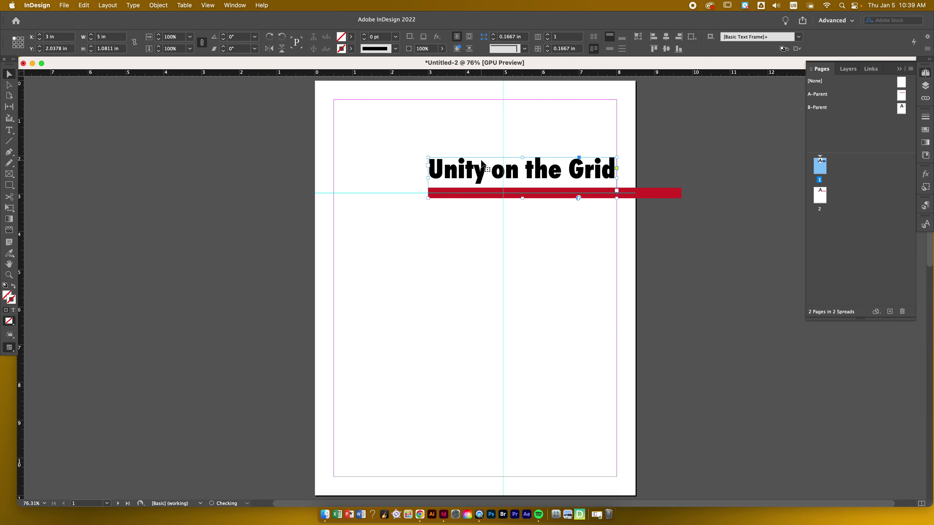
{"action": "key", "text": "Down"}
{"action": "key", "text": "Down"}
{"action": "key", "text": "Down"}
{"action": "key", "text": "Down"}
{"action": "key", "text": "Down"}
{"action": "key", "text": "Down"}
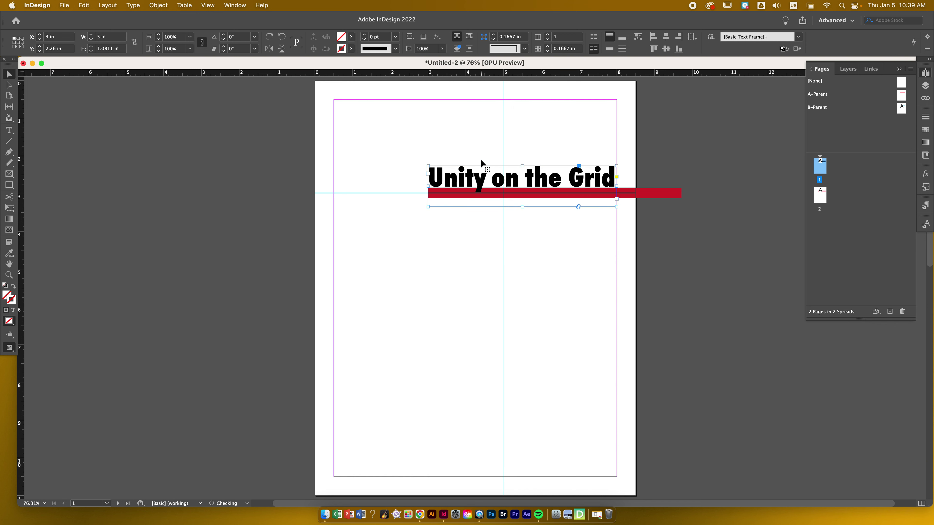
{"action": "left_click", "coordinate": [599, 113]}
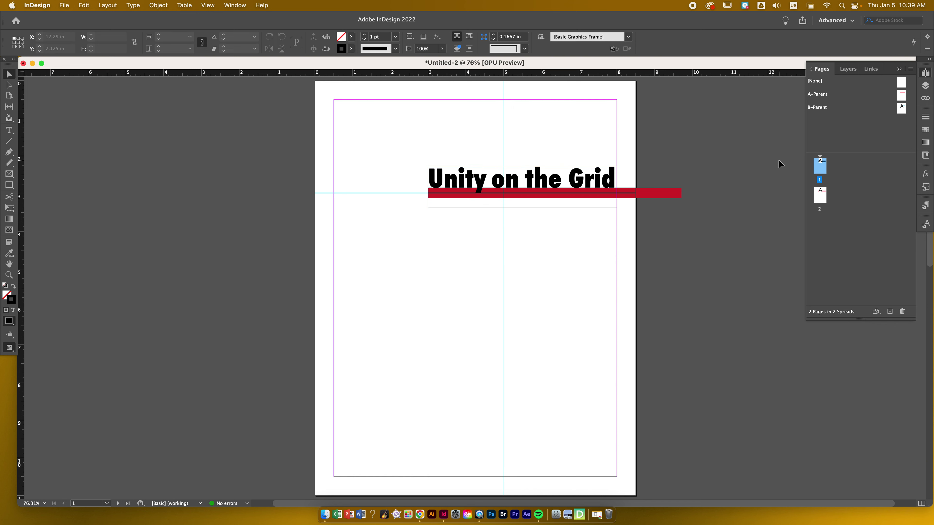
Apply B-Parent to page 2
{"action": "double_click", "coordinate": [819, 199]}
{"action": "double_click", "coordinate": [813, 164]}
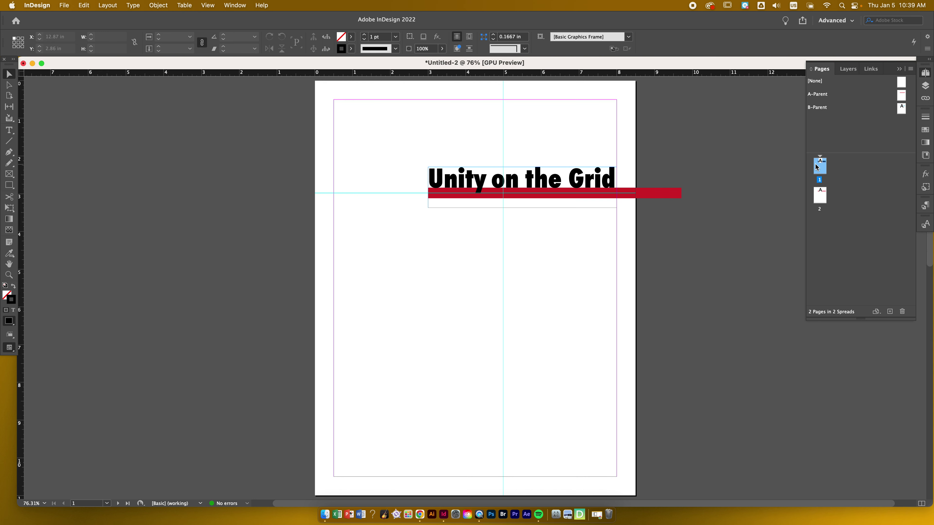
{"action": "double_click", "coordinate": [820, 206]}
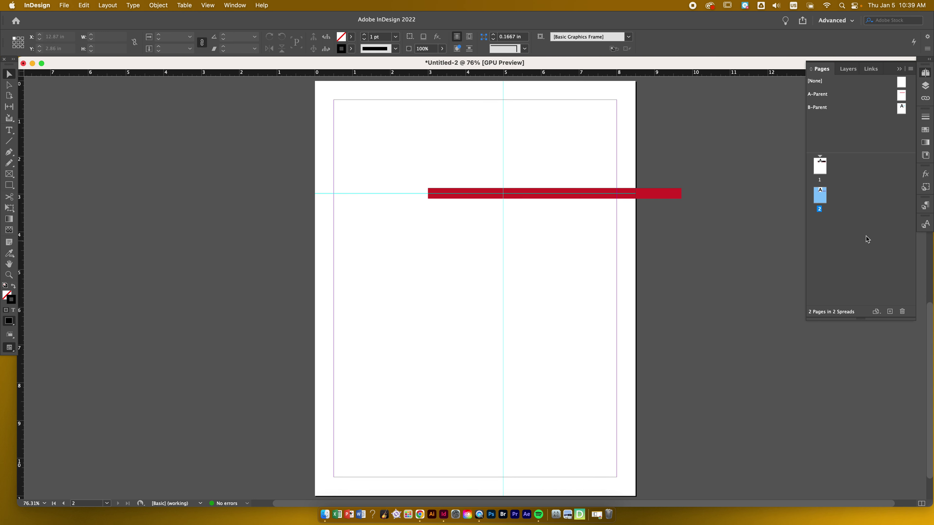
{"action": "right_click", "coordinate": [826, 200]}
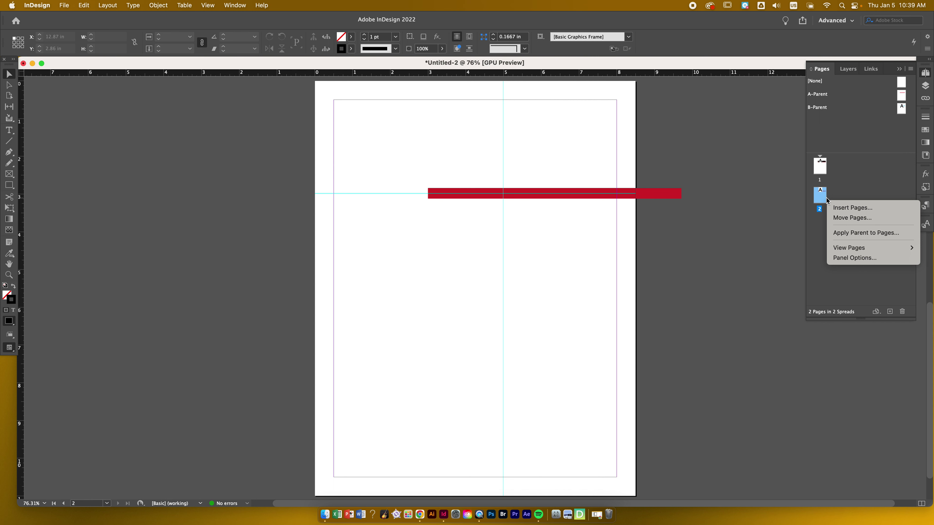
{"action": "left_click", "coordinate": [842, 233]}
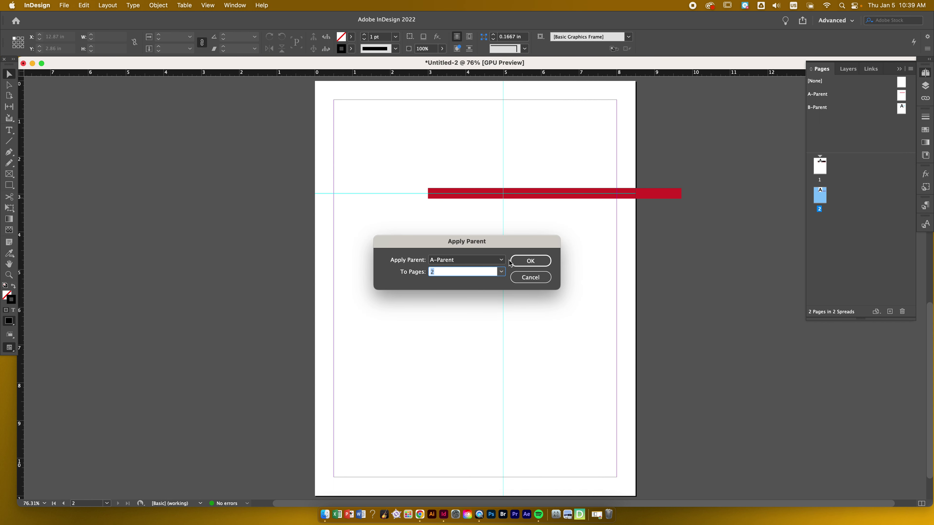
{"action": "left_click", "coordinate": [502, 260]}
{"action": "left_click", "coordinate": [477, 289]}
{"action": "left_click", "coordinate": [530, 261]}
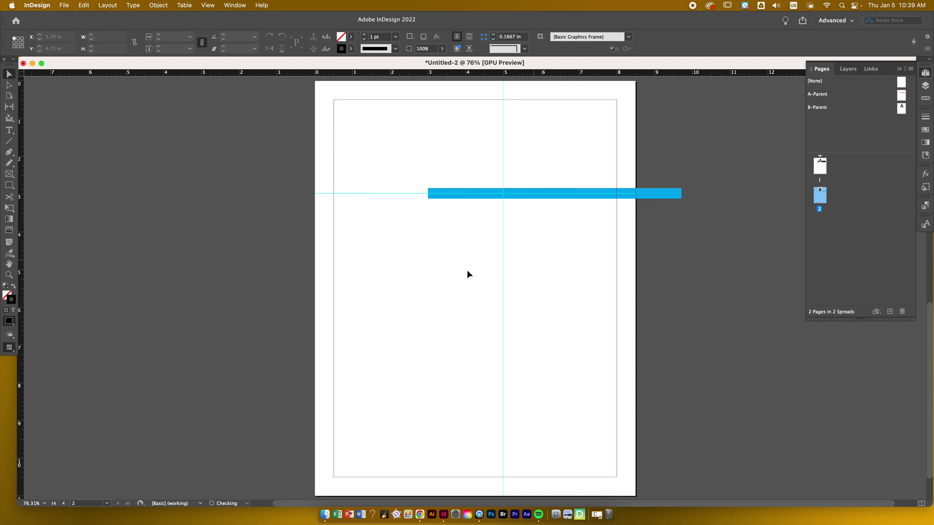
Copy the heading frame from page 1 and paste it in place on page 2
{"action": "double_click", "coordinate": [822, 172]}
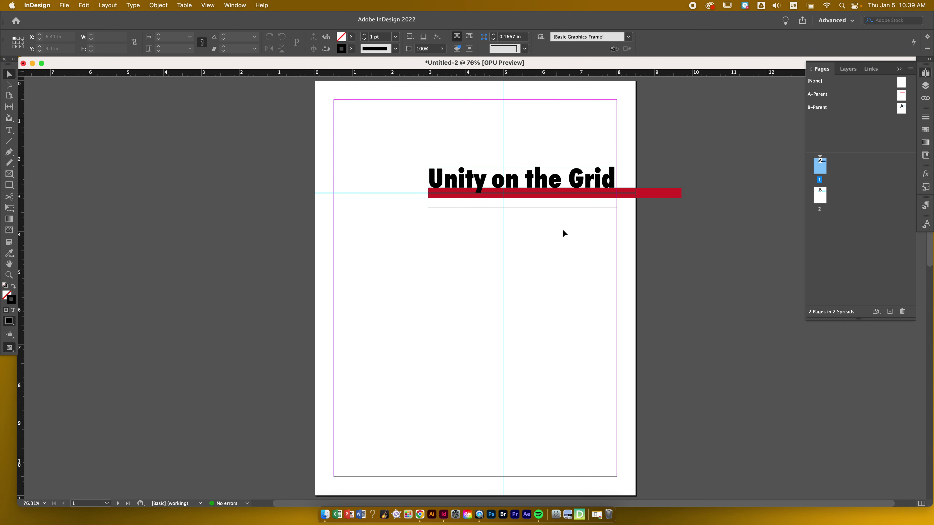
{"action": "double_click", "coordinate": [815, 199]}
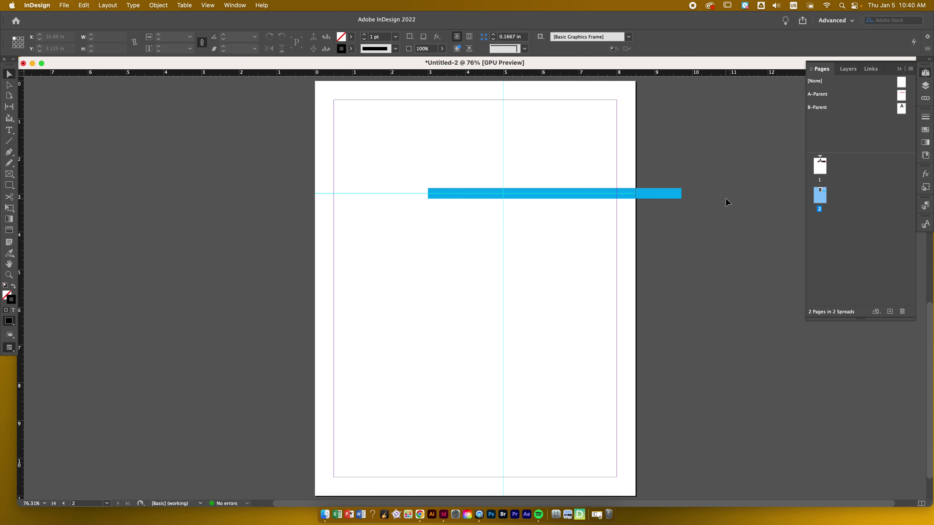
{"action": "double_click", "coordinate": [819, 167]}
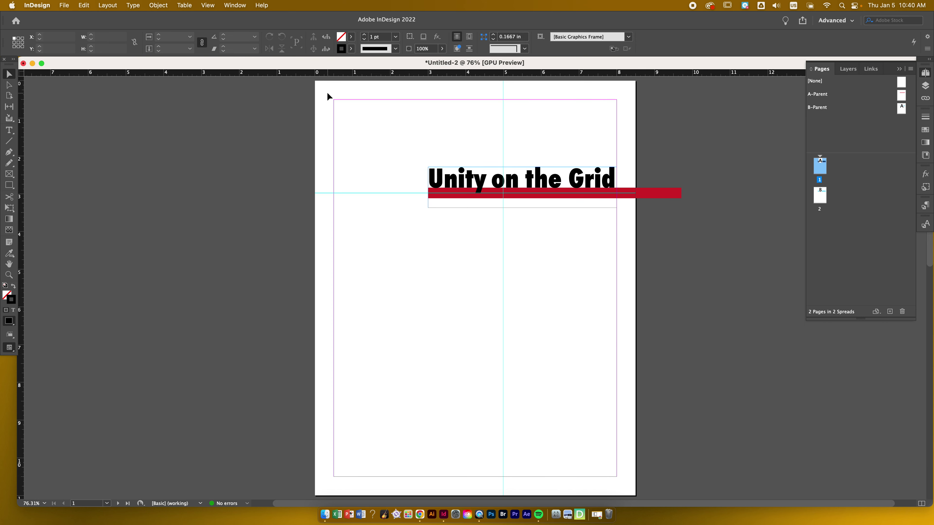
{"action": "left_click", "coordinate": [561, 183]}
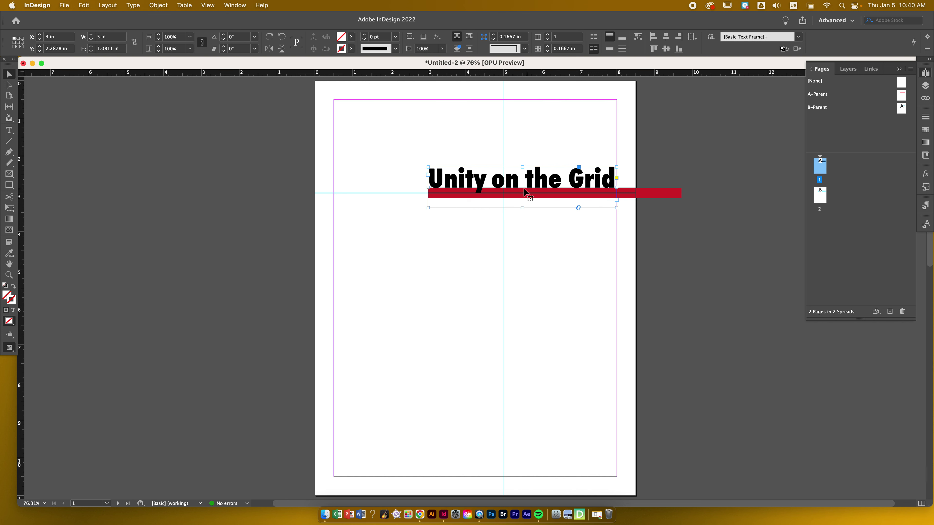
{"action": "double_click", "coordinate": [819, 196]}
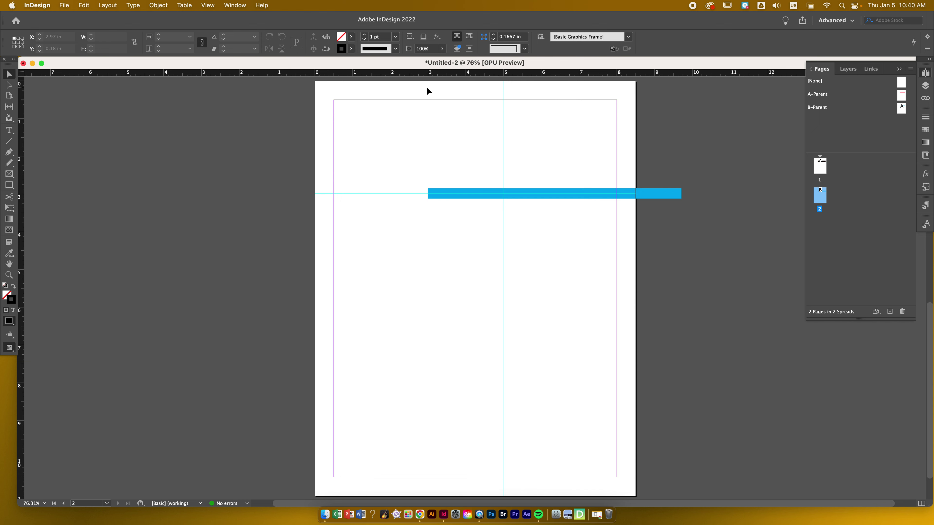
{"action": "key", "text": "super+v"}
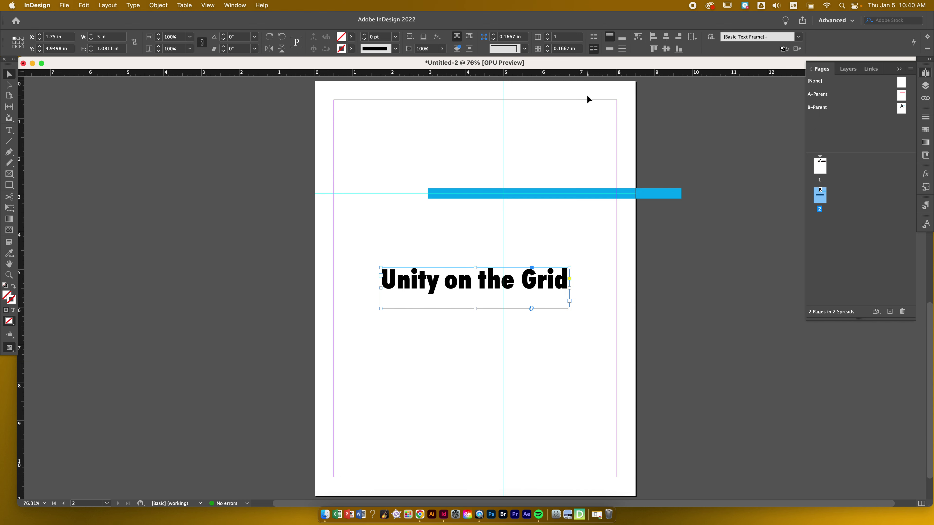
{"action": "key", "text": "super+z"}
{"action": "left_click", "coordinate": [84, 5]}
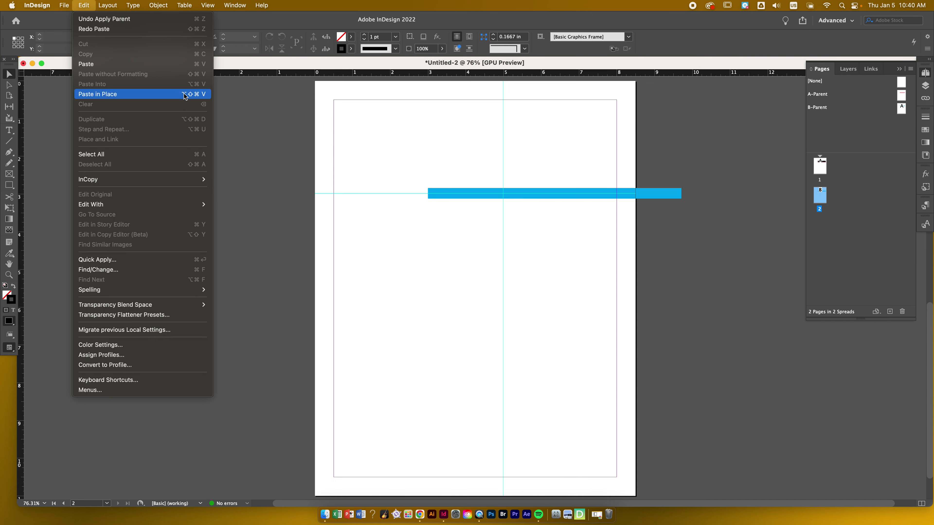
{"action": "left_click", "coordinate": [158, 96]}
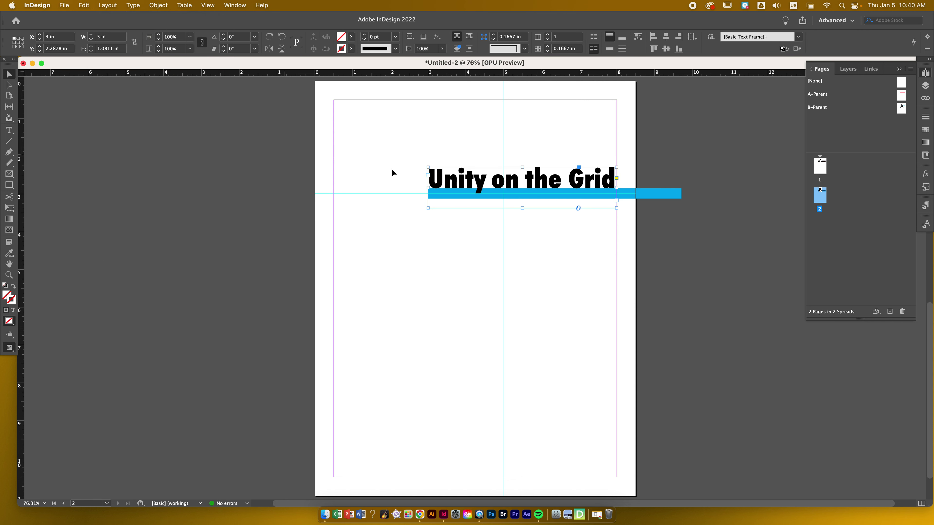
{"action": "left_click", "coordinate": [397, 154]}
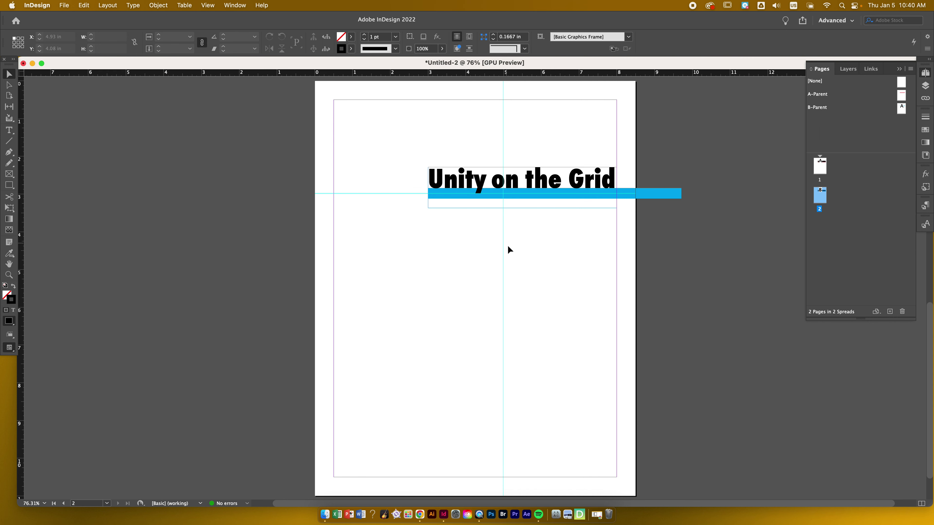
Flip between pages 1 and 2 to compare the heading position and line color
{"action": "double_click", "coordinate": [819, 166]}
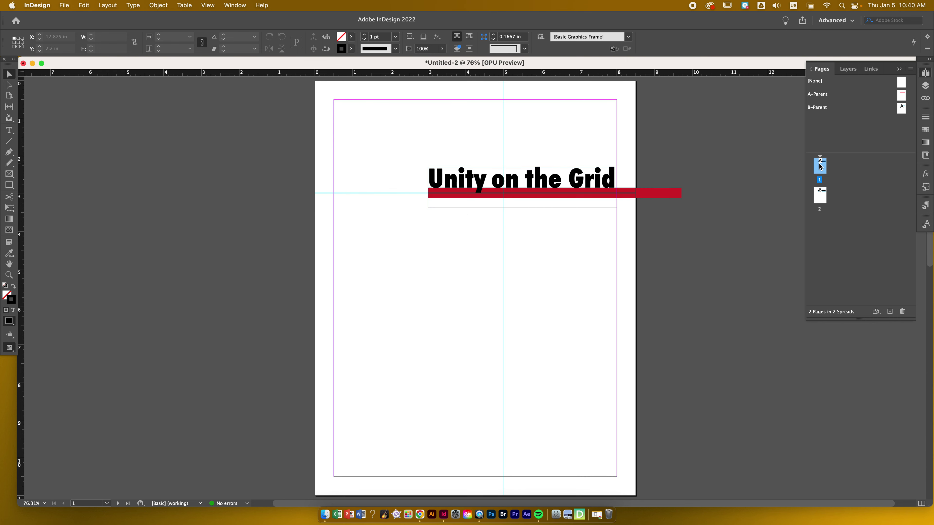
{"action": "double_click", "coordinate": [822, 195]}
{"action": "double_click", "coordinate": [820, 166]}
{"action": "double_click", "coordinate": [820, 199]}
{"action": "double_click", "coordinate": [819, 171]}
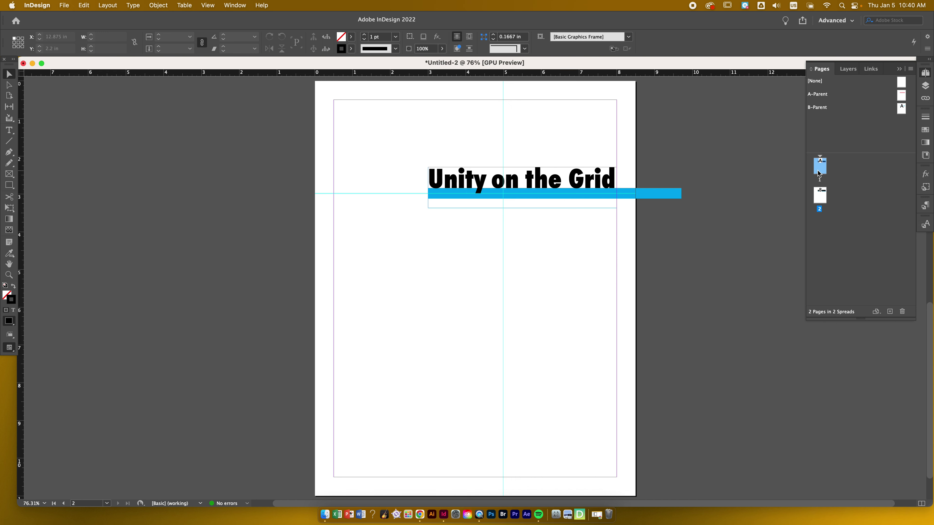
{"action": "double_click", "coordinate": [822, 201]}
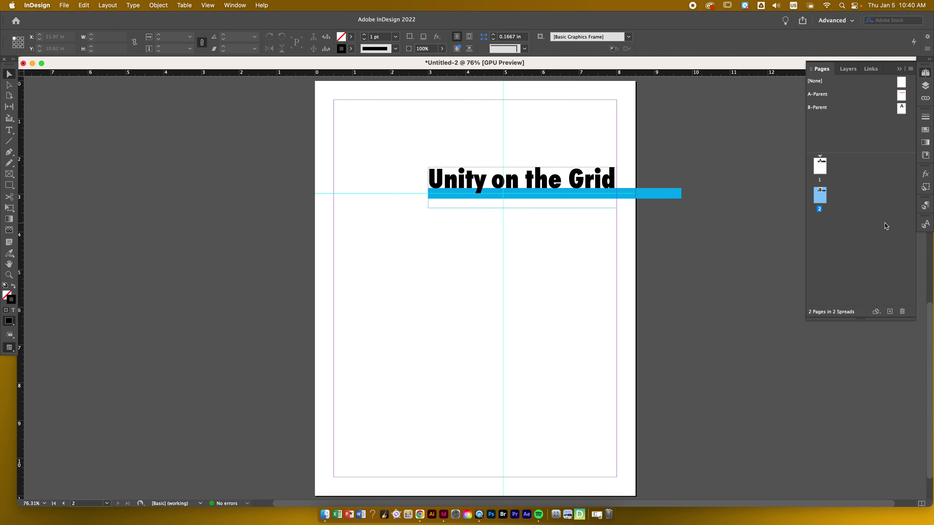
{"action": "double_click", "coordinate": [820, 166]}
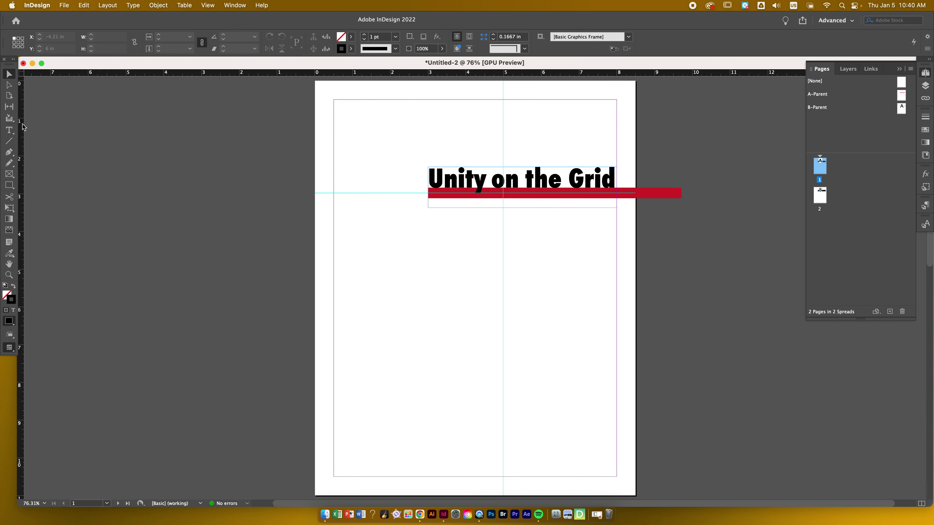
Draw a text frame about 6.8 in tall across page 1 below the heading and fill it with placeholder text
{"action": "left_click", "coordinate": [10, 131]}
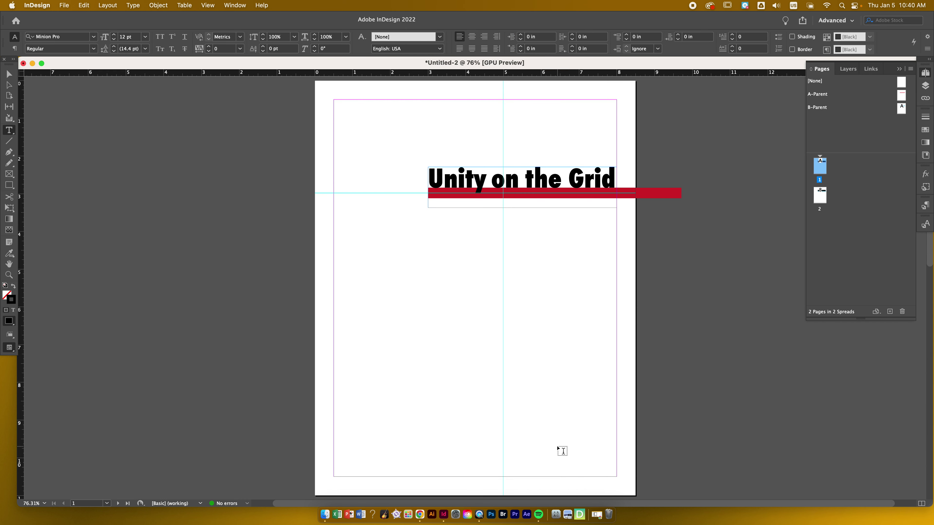
{"action": "left_click_drag", "start_coordinate": [330, 224], "coordinate": [622, 482]}
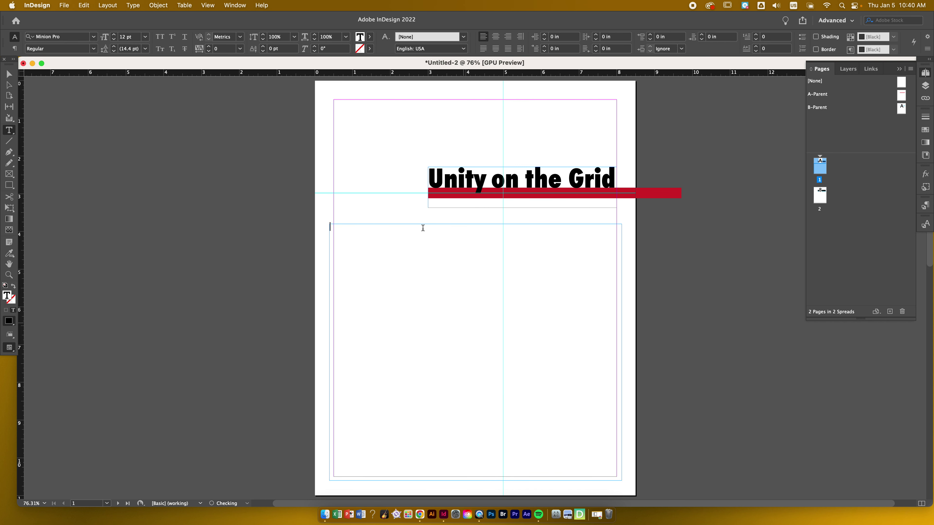
{"action": "right_click", "coordinate": [381, 239]}
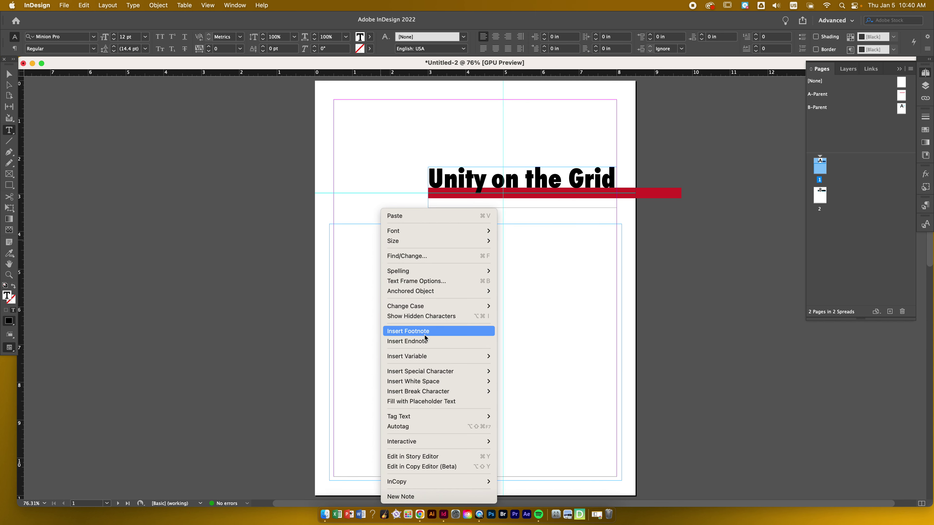
{"action": "mouse_move", "coordinate": [435, 270]}
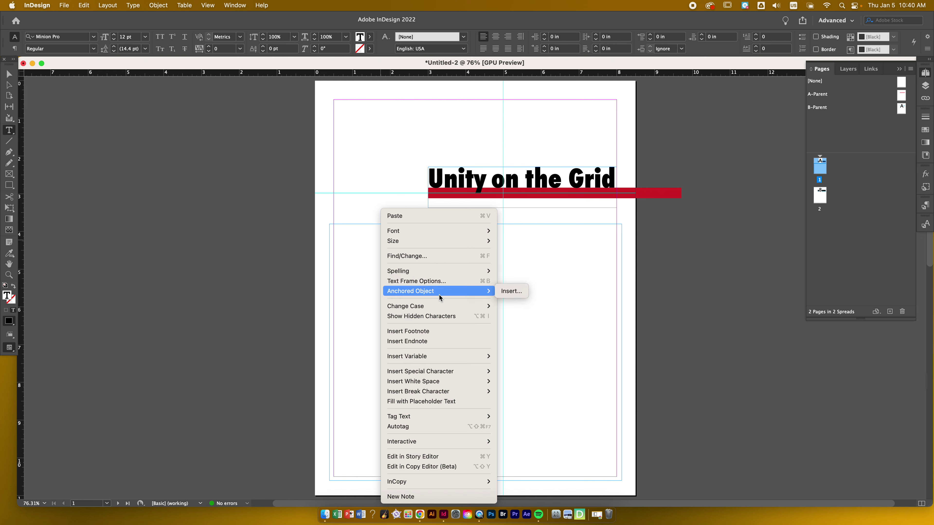
{"action": "left_click", "coordinate": [446, 401]}
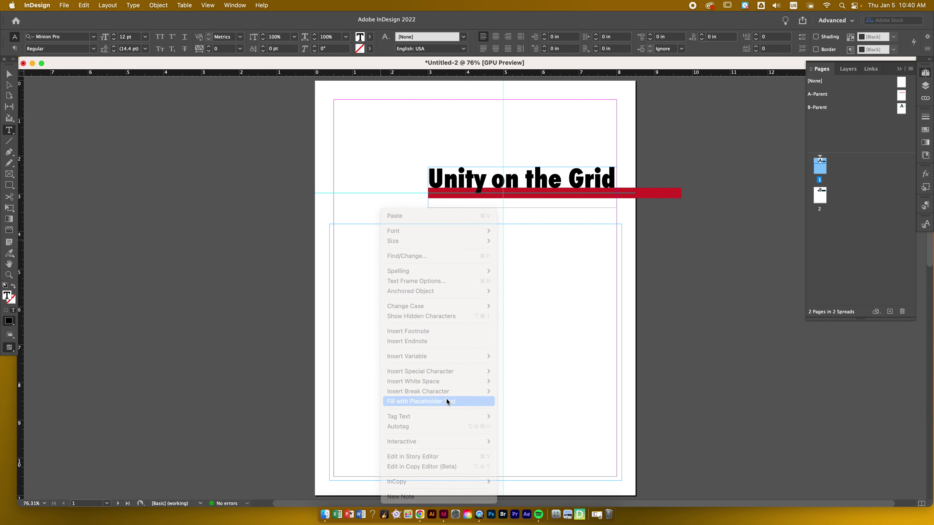
Set all the placeholder text on page 1 to Futura Medium at 11 pt
{"action": "left_click", "coordinate": [477, 323]}
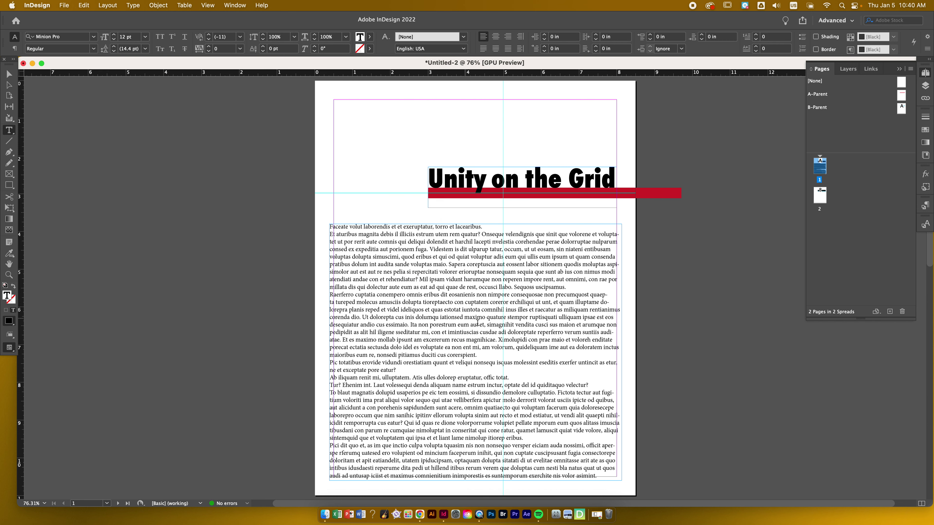
{"action": "key", "text": "super+a"}
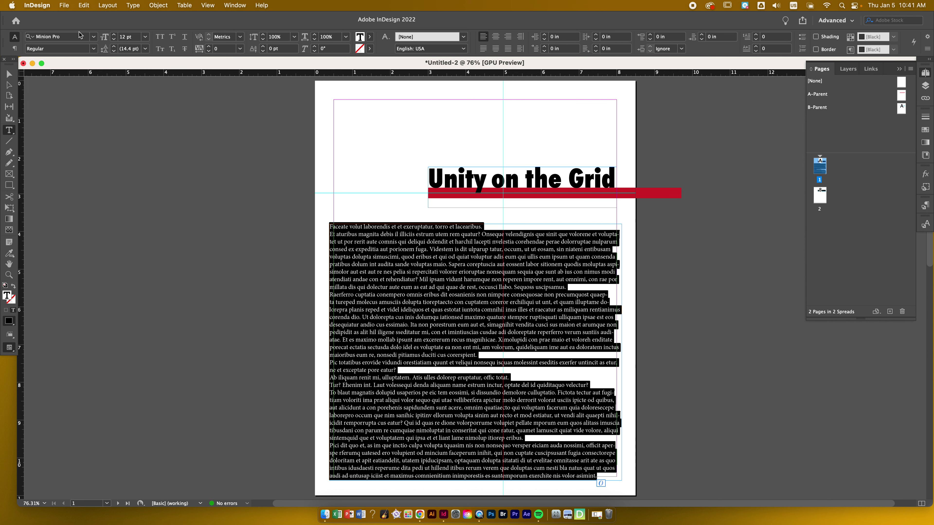
{"action": "left_click", "coordinate": [84, 38]}
{"action": "type", "text": "f"}
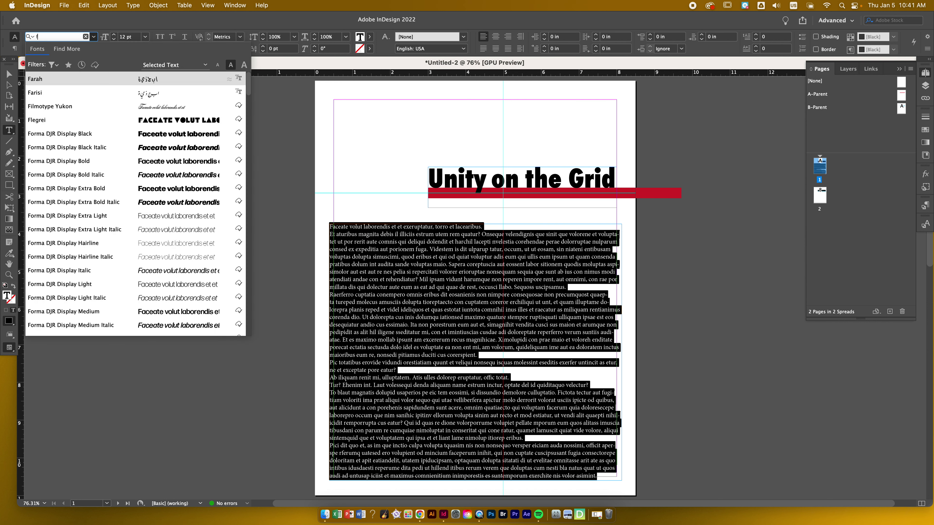
{"action": "type", "text": "utur"}
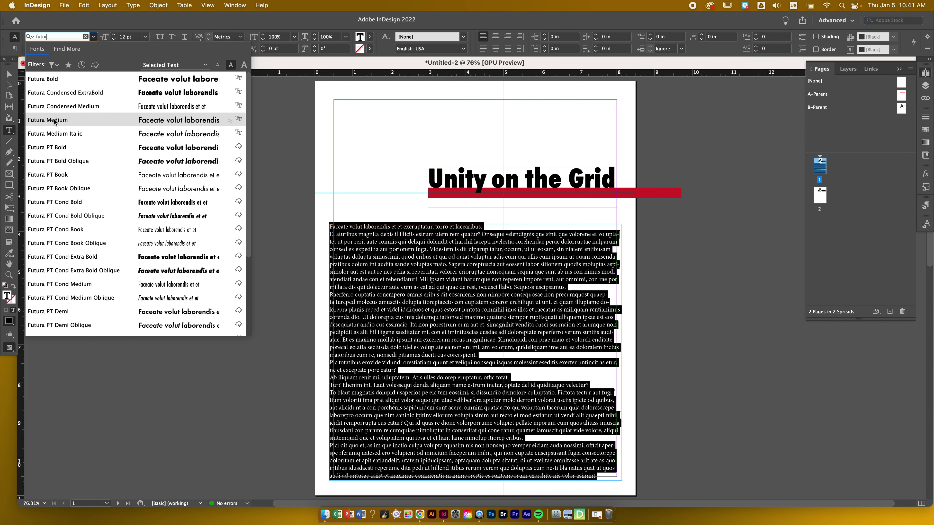
{"action": "left_click", "coordinate": [56, 120]}
{"action": "left_click", "coordinate": [114, 40]}
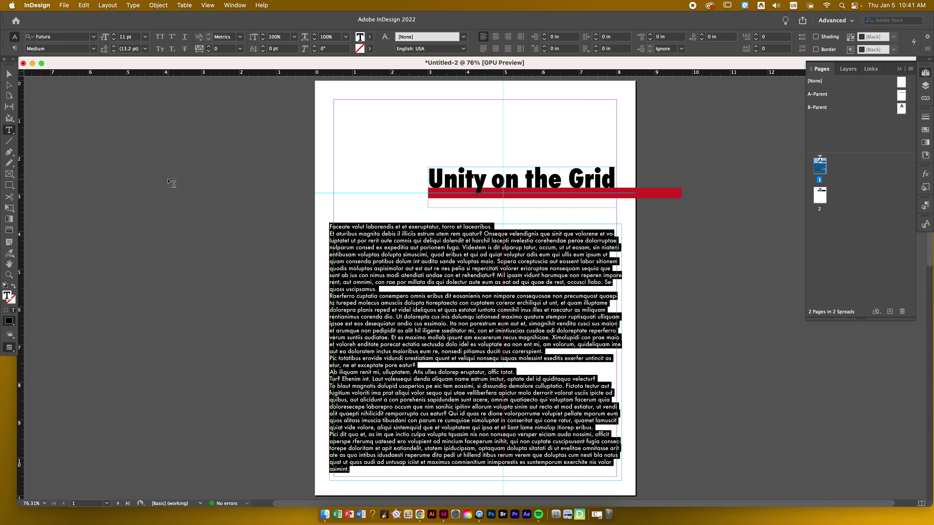
Resize the body text frame to about 3.01 by 5 in, between the vertical guide and the right and bottom margins, starting at Y 5.5 in
{"action": "left_click", "coordinate": [6, 70]}
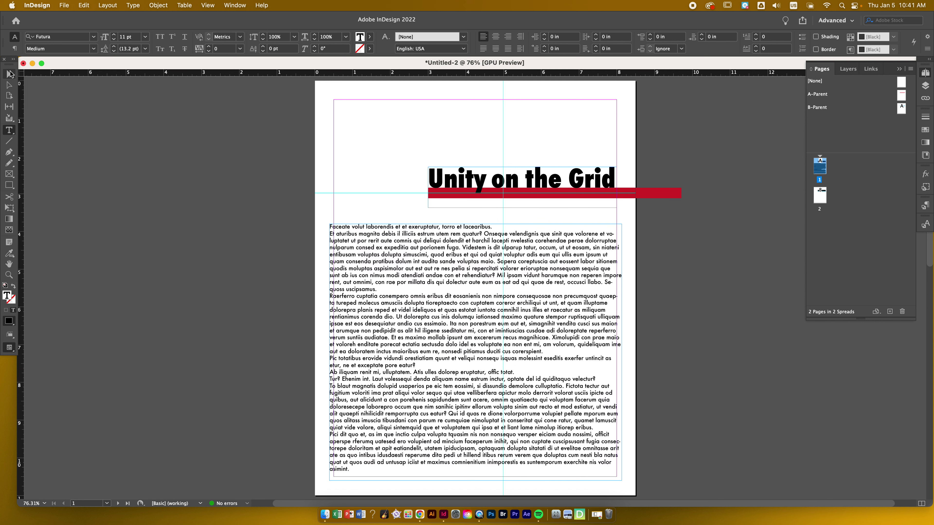
{"action": "left_click", "coordinate": [284, 233]}
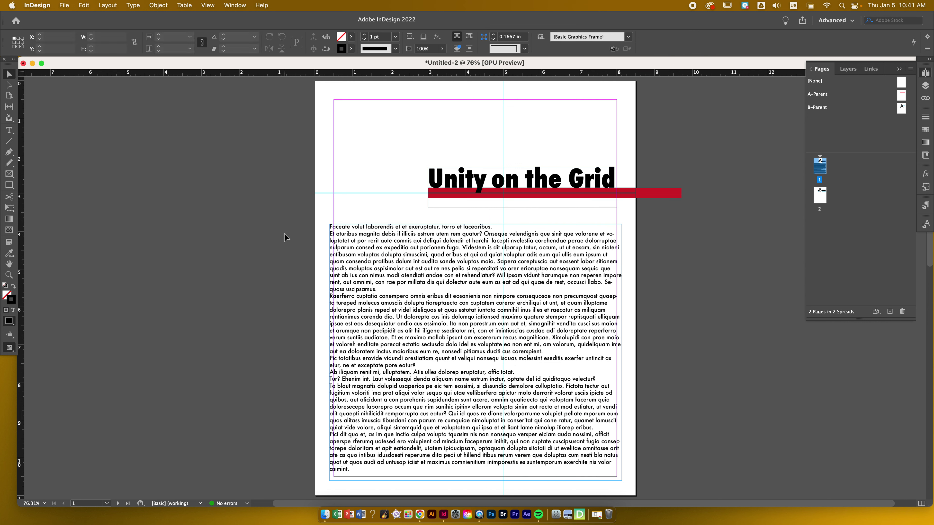
{"action": "left_click", "coordinate": [559, 369]}
{"action": "left_click_drag", "start_coordinate": [620, 353], "coordinate": [616, 352]}
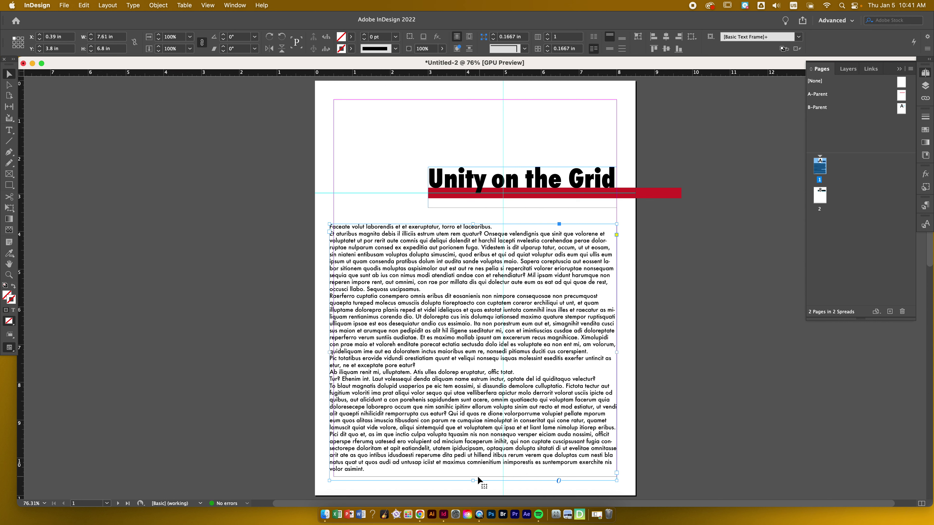
{"action": "left_click_drag", "start_coordinate": [473, 480], "coordinate": [474, 476]}
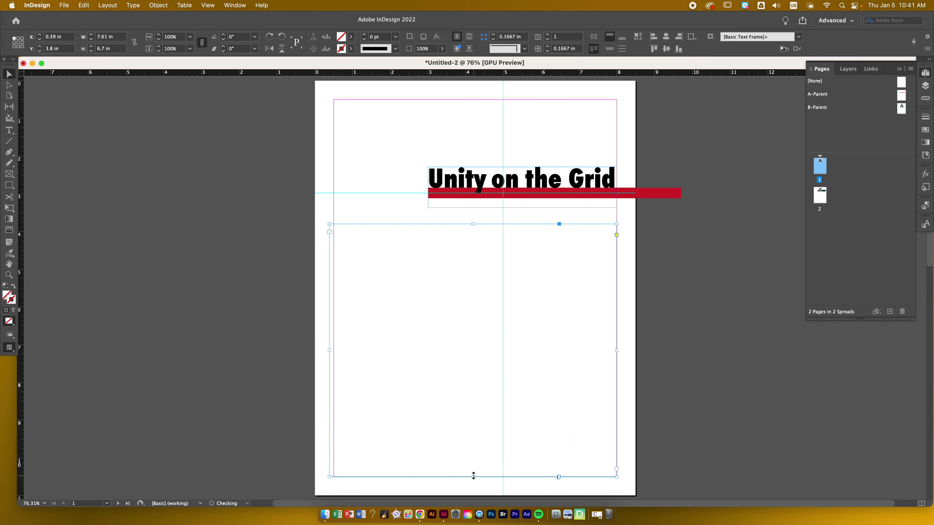
{"action": "left_click_drag", "start_coordinate": [329, 351], "coordinate": [503, 350]}
{"action": "left_click_drag", "start_coordinate": [560, 223], "coordinate": [563, 289]}
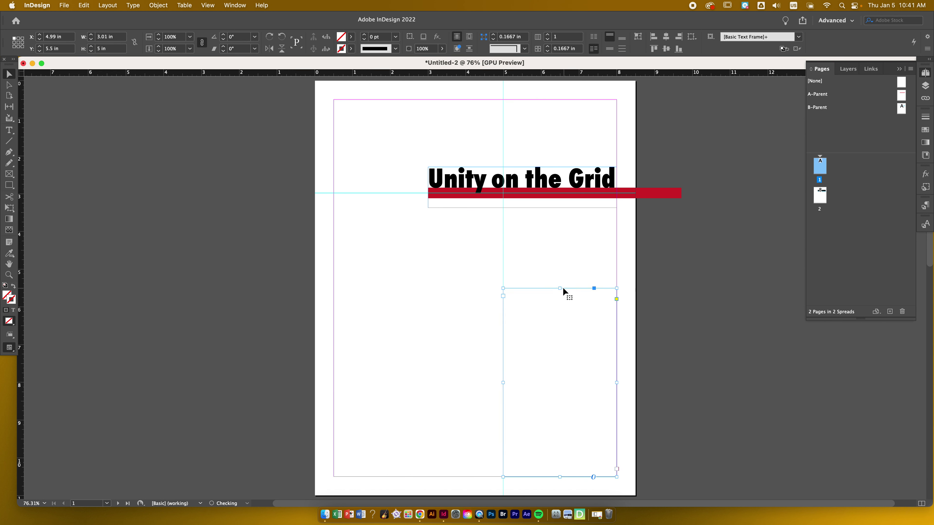
{"action": "left_click", "coordinate": [412, 293]}
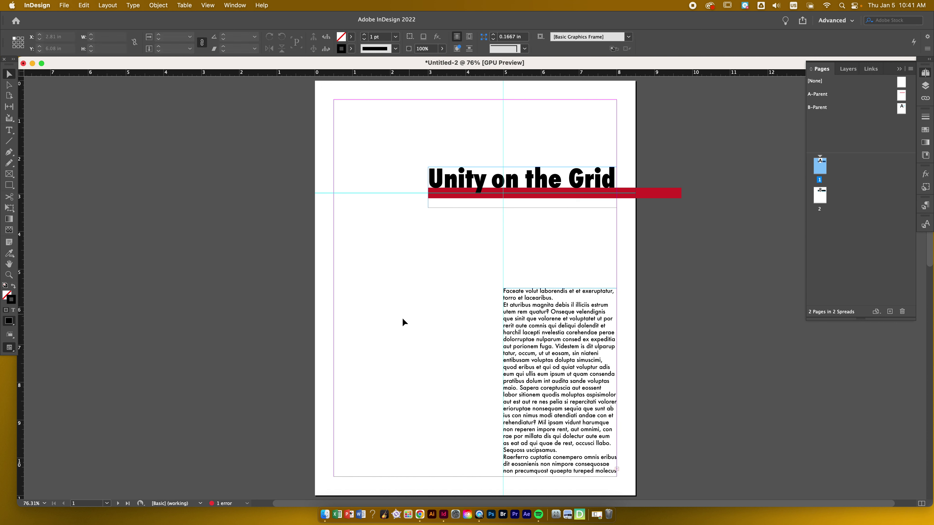
Thread page 1's overset body text into a frame about 3.01 by 5.08 in on page 2, starting at the vertical guide
{"action": "double_click", "coordinate": [818, 197]}
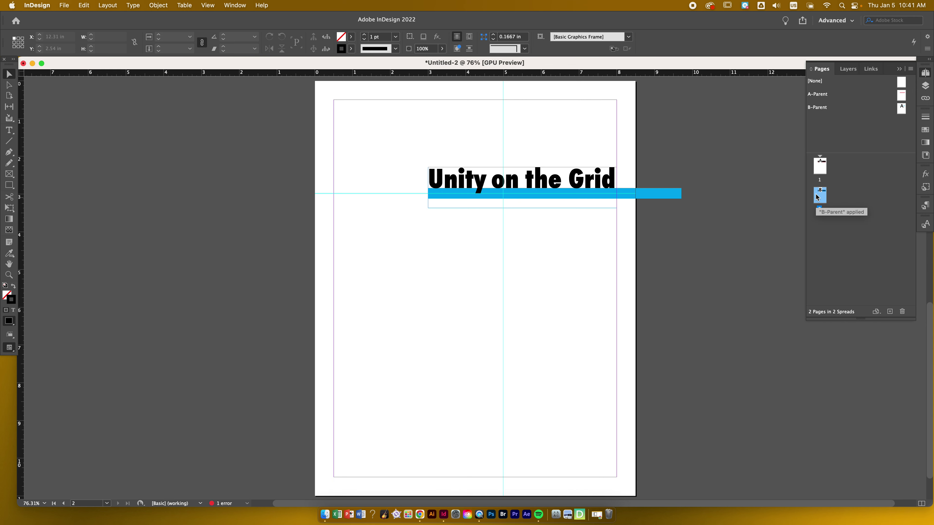
{"action": "double_click", "coordinate": [820, 167]}
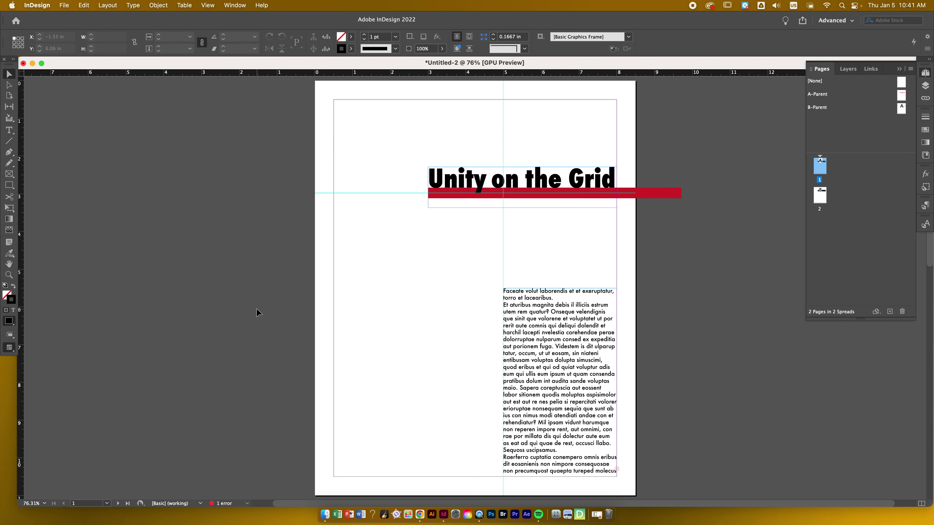
{"action": "left_click", "coordinate": [559, 308]}
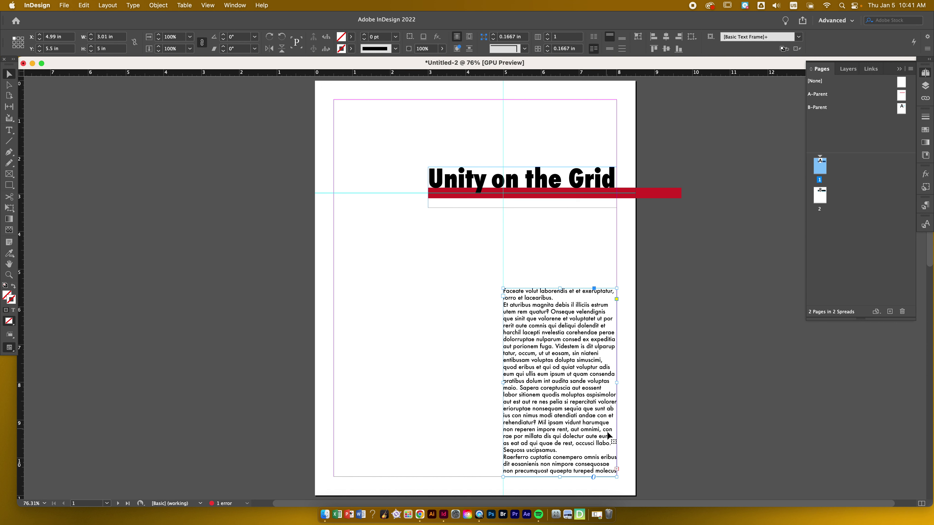
{"action": "left_click", "coordinate": [617, 470]}
{"action": "double_click", "coordinate": [817, 199]}
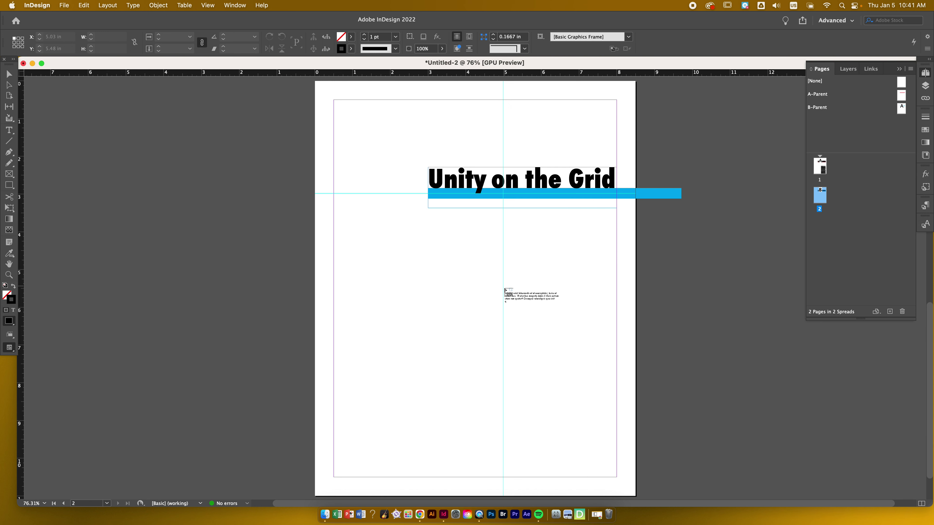
{"action": "left_click_drag", "start_coordinate": [503, 286], "coordinate": [617, 477]}
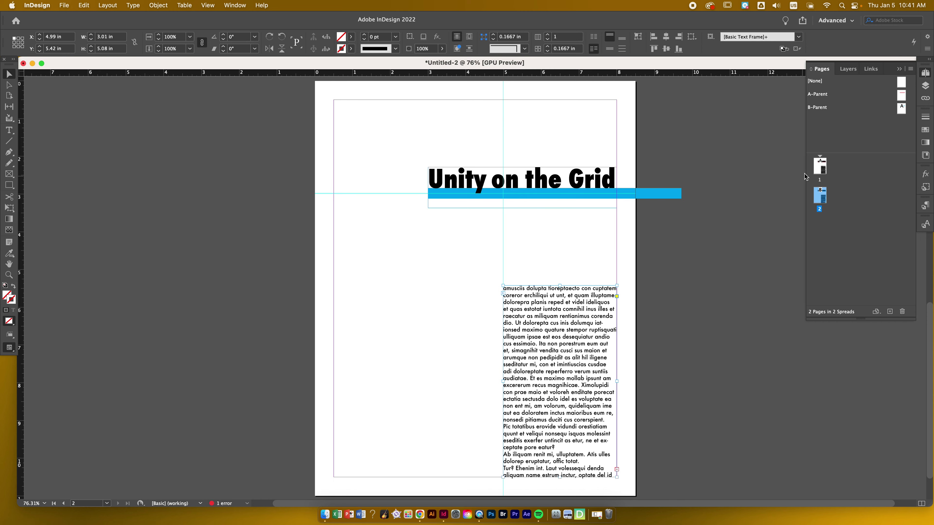
Lower the top edge of page 2's body text frame to match page 1's, comparing the two pages
{"action": "double_click", "coordinate": [819, 167]}
{"action": "double_click", "coordinate": [819, 194]}
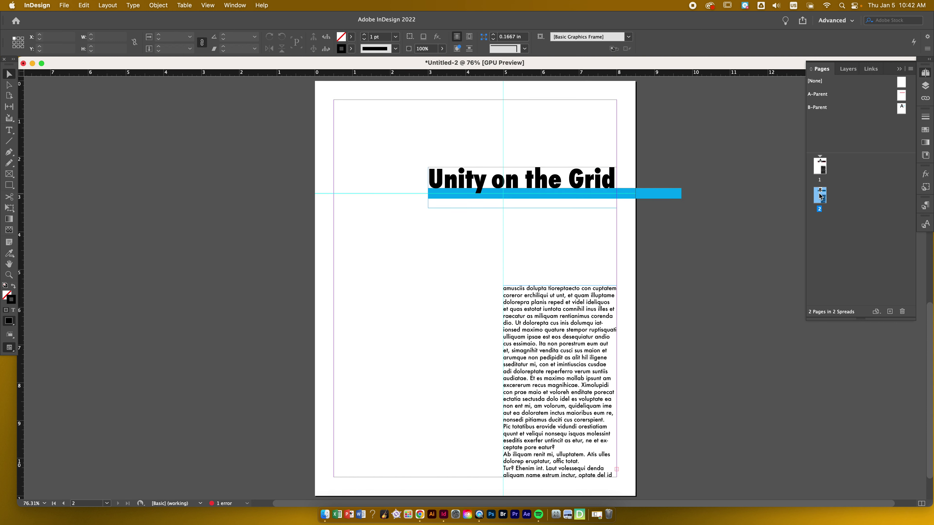
{"action": "left_click", "coordinate": [565, 296]}
{"action": "left_click_drag", "start_coordinate": [560, 286], "coordinate": [560, 292]}
{"action": "left_click", "coordinate": [711, 277]}
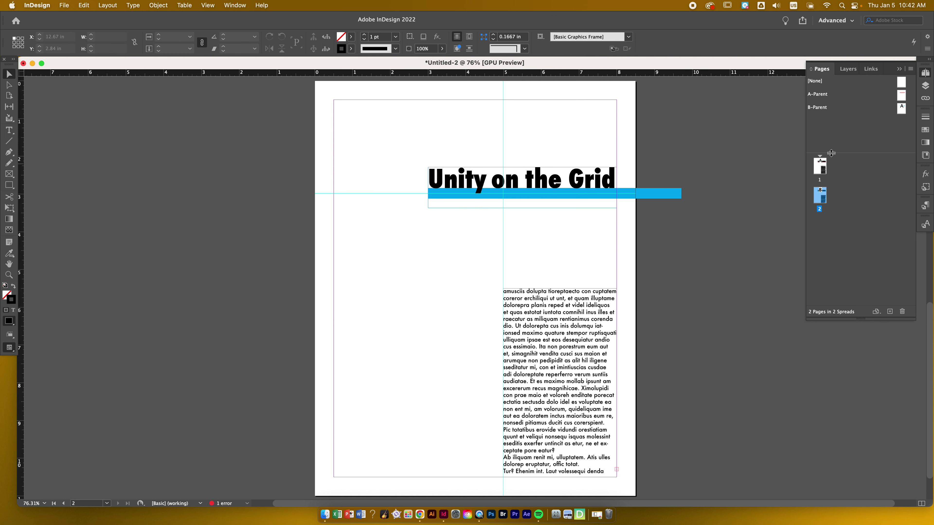
{"action": "double_click", "coordinate": [826, 169]}
{"action": "double_click", "coordinate": [823, 201]}
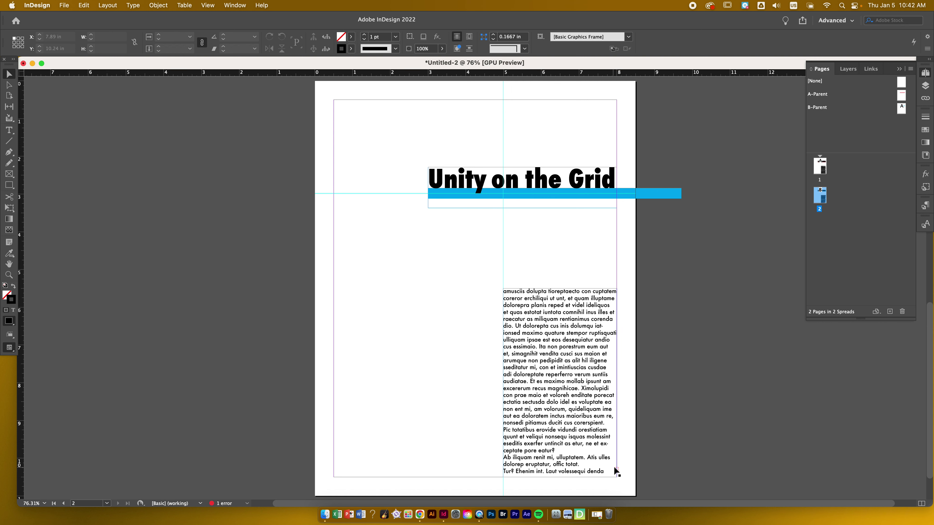
Draw a square about 0.64 in wide on page 1, against the vertical guide between the heading and body text
{"action": "double_click", "coordinate": [819, 167]}
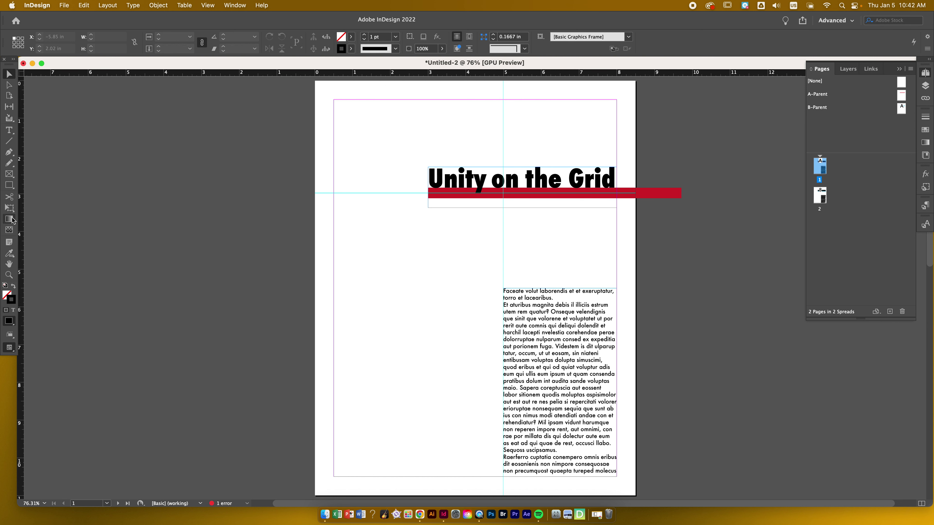
{"action": "double_click", "coordinate": [817, 199]}
{"action": "double_click", "coordinate": [819, 166]}
{"action": "left_click", "coordinate": [8, 186]}
{"action": "left_click_drag", "start_coordinate": [502, 241], "coordinate": [528, 267]}
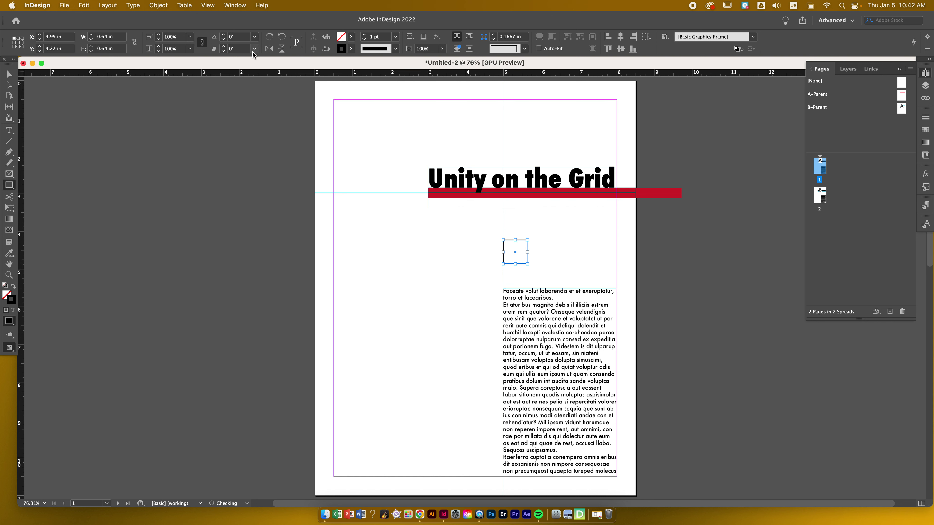
Remove the square's stroke, fill it with the red C=15 M=100 Y=100 swatch, and deselect it
{"action": "left_click", "coordinate": [351, 49]}
{"action": "left_click", "coordinate": [259, 77]}
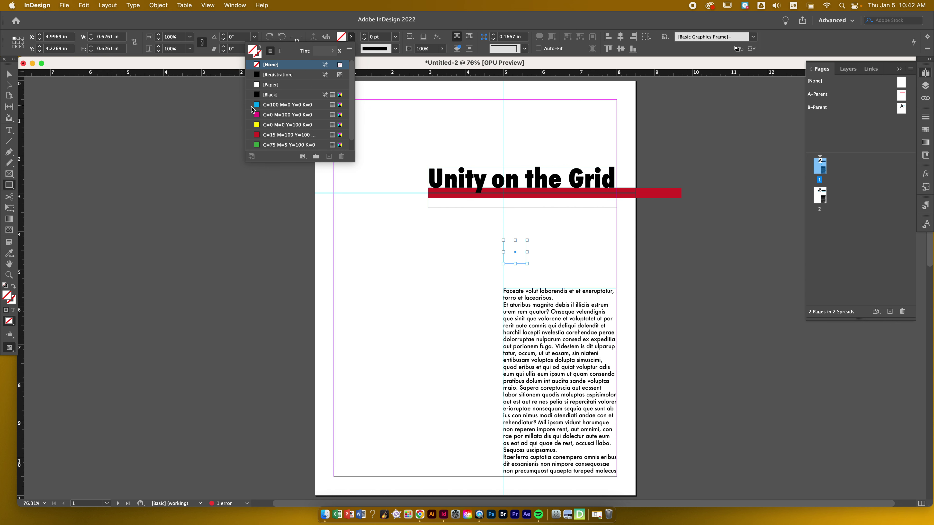
{"action": "left_click", "coordinate": [257, 136]}
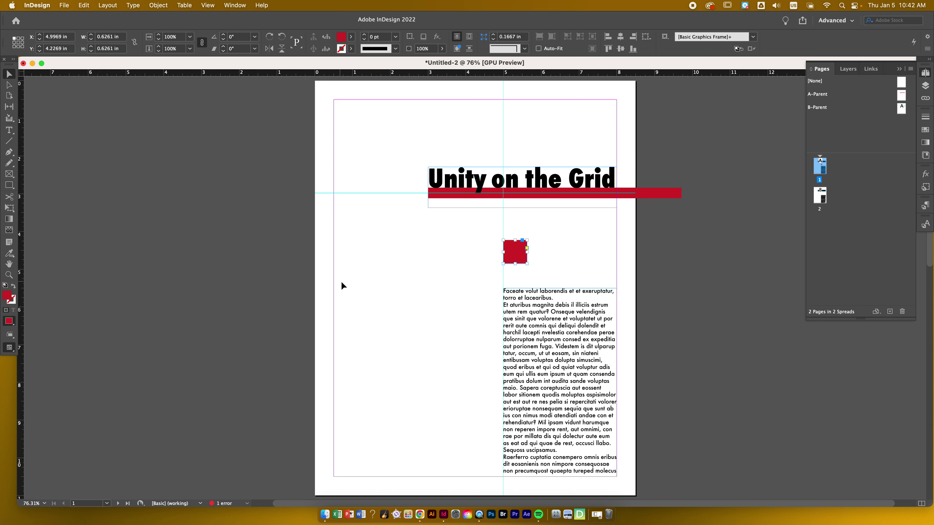
{"action": "left_click", "coordinate": [342, 286]}
Copy the red square from page 1 and paste it in place on page 2
{"action": "left_click", "coordinate": [514, 246]}
{"action": "double_click", "coordinate": [820, 195]}
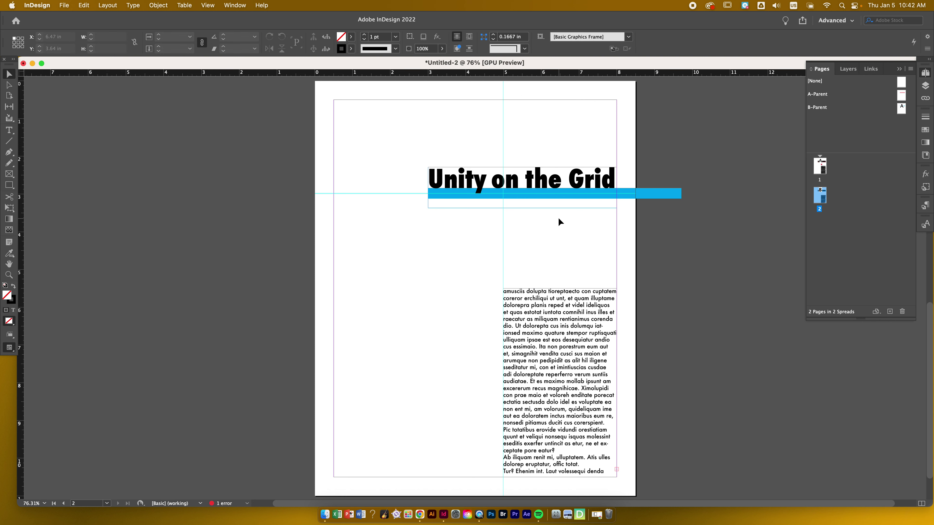
{"action": "left_click", "coordinate": [81, 4]}
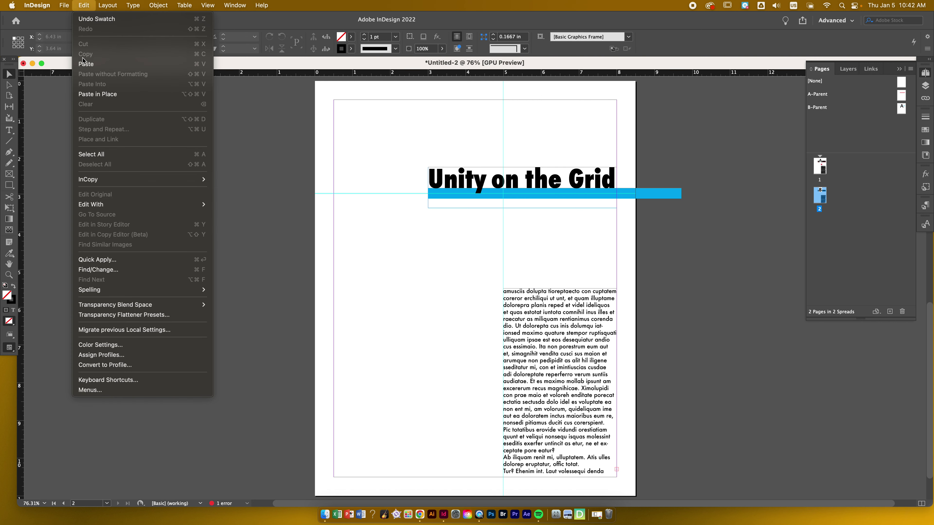
{"action": "left_click", "coordinate": [89, 95]}
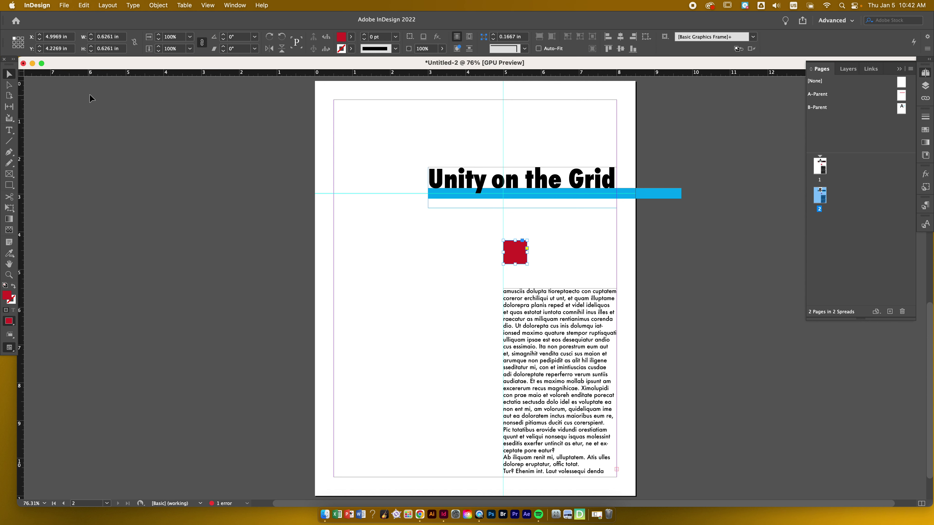
Fill page 2's square with the cyan C=100 M=0 Y=0 K=0 swatch and flip between both pages to compare them
{"action": "left_click", "coordinate": [352, 37]}
{"action": "left_click", "coordinate": [287, 105]}
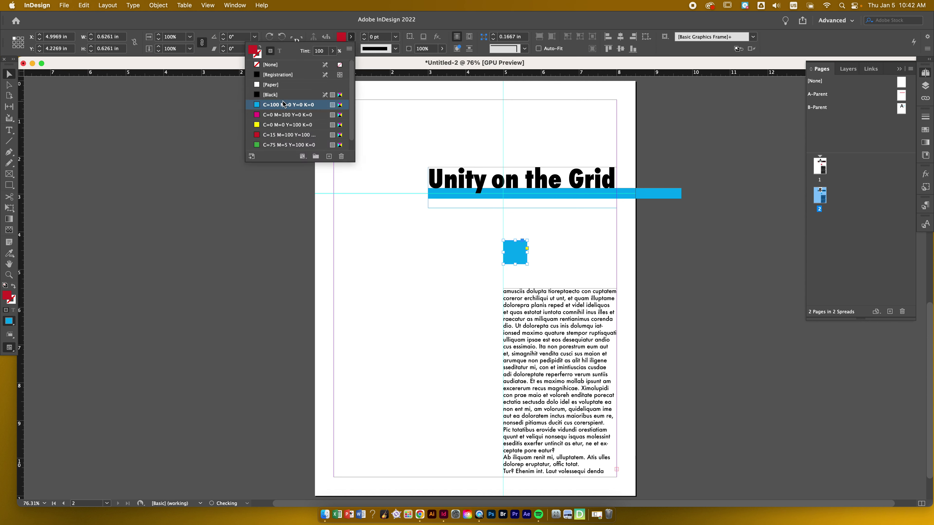
{"action": "left_click", "coordinate": [475, 102]}
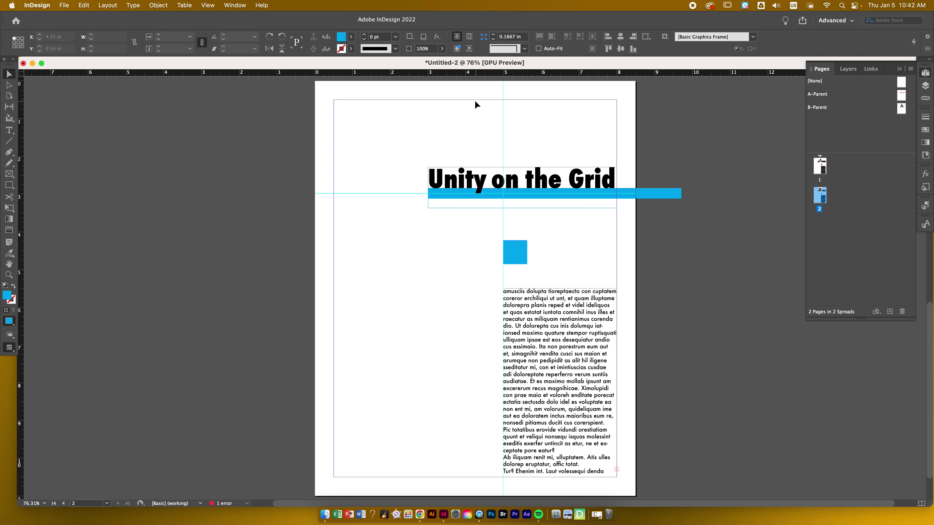
{"action": "double_click", "coordinate": [819, 173]}
{"action": "double_click", "coordinate": [819, 195]}
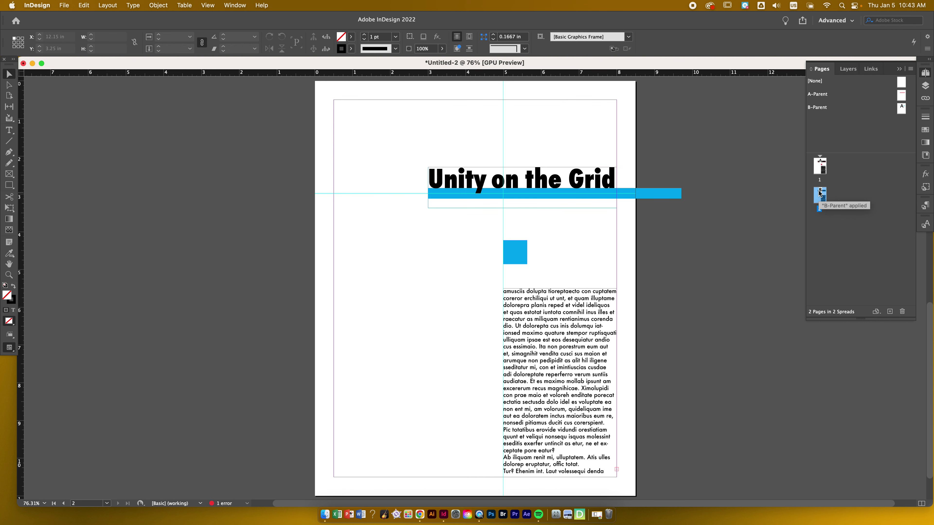
{"action": "double_click", "coordinate": [817, 173]}
{"action": "double_click", "coordinate": [821, 196]}
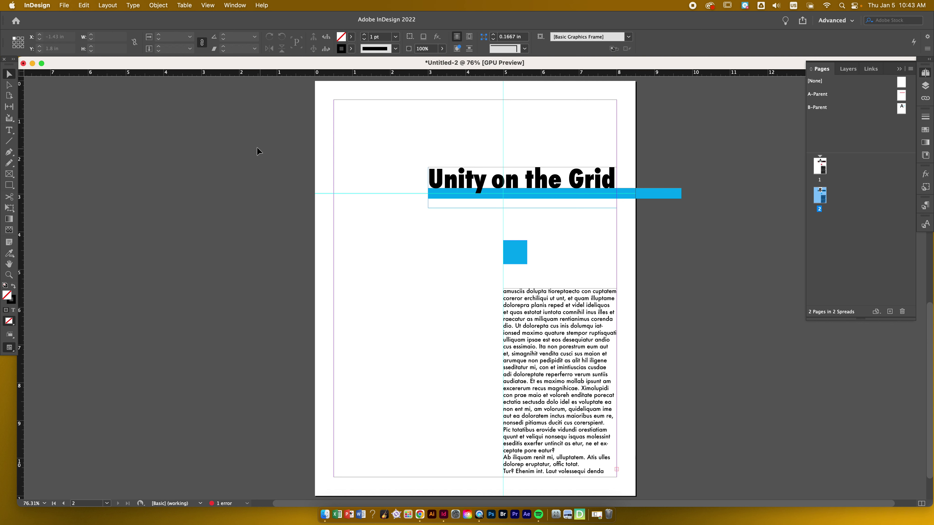
Start saving the document and browse to the FDD folder inside My Drive on Google Drive
{"action": "left_click", "coordinate": [64, 5]}
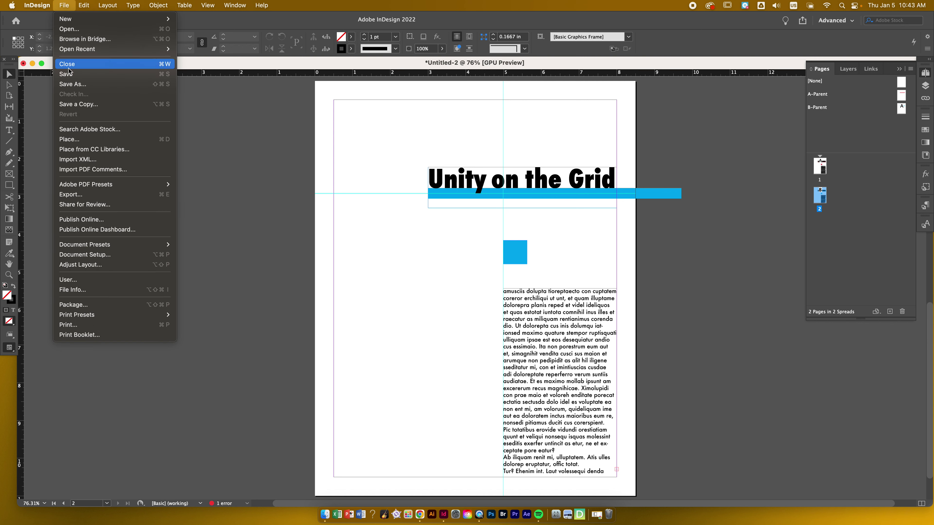
{"action": "left_click", "coordinate": [71, 75]}
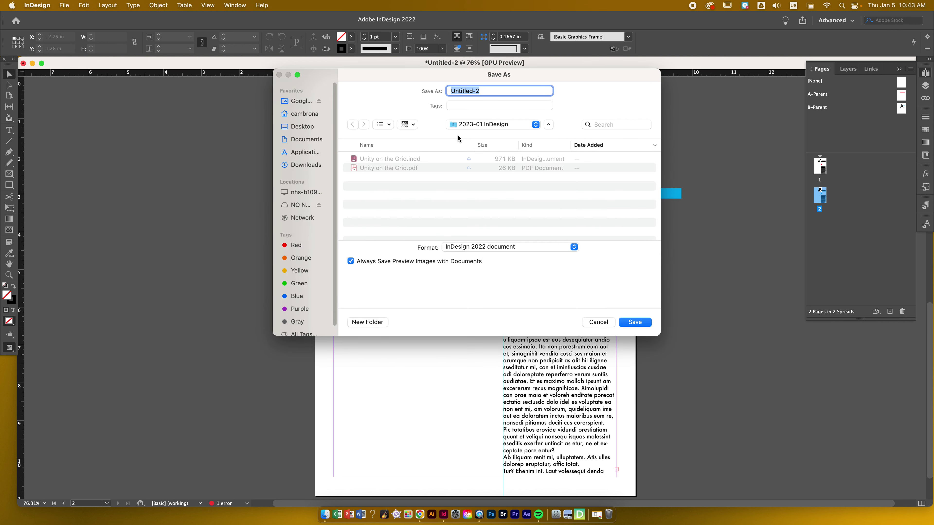
{"action": "left_click", "coordinate": [292, 100]}
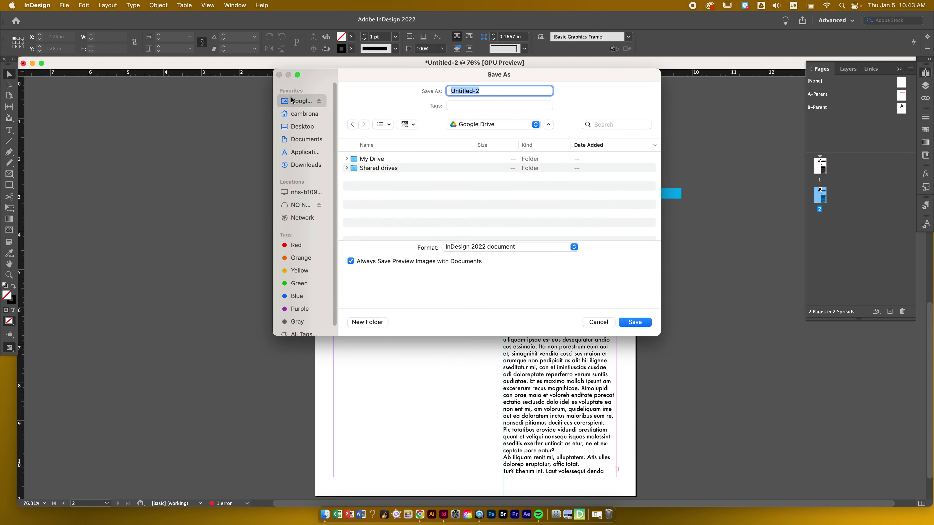
{"action": "double_click", "coordinate": [375, 160]}
{"action": "scroll", "coordinate": [370, 187], "scroll_direction": "down", "scroll_amount": 10}
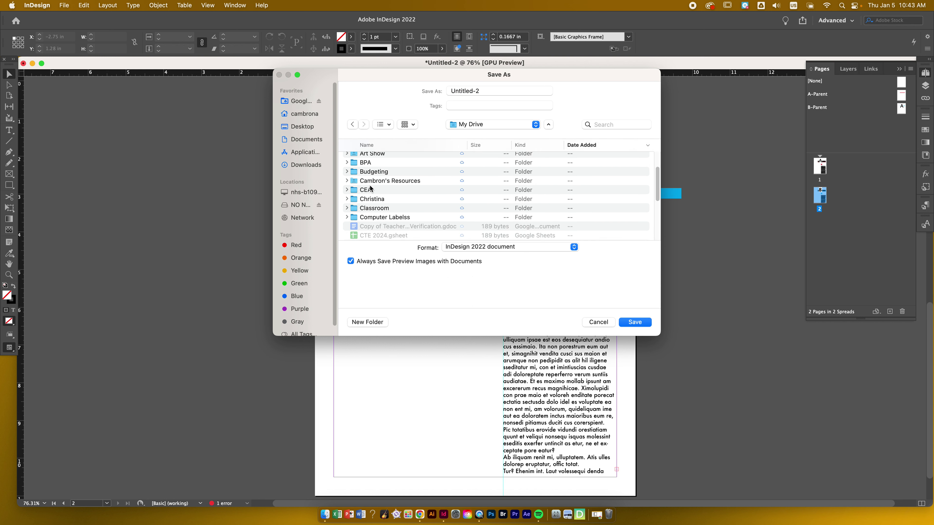
{"action": "scroll", "coordinate": [371, 180], "scroll_direction": "up", "scroll_amount": 1}
{"action": "double_click", "coordinate": [371, 172]}
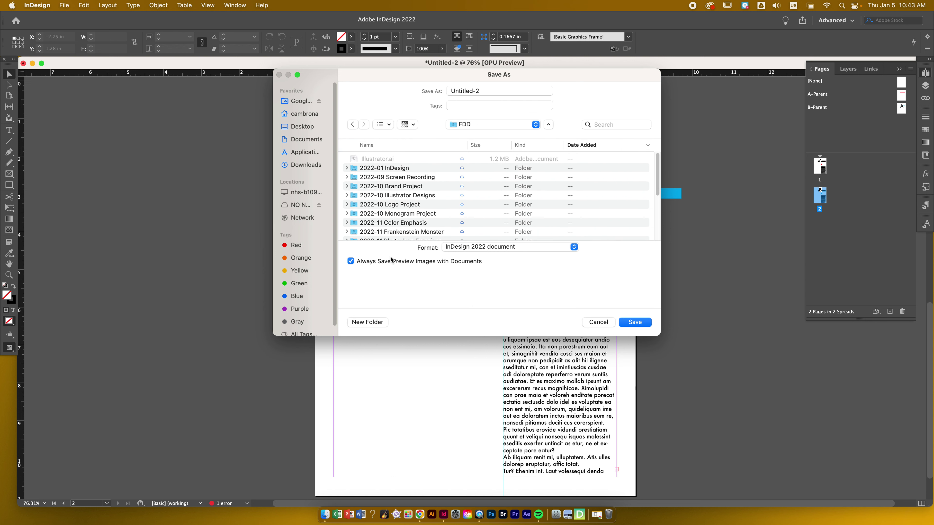
Try to create a folder named 2023-01 InDesign inside the FDD folder
{"action": "left_click", "coordinate": [369, 323]}
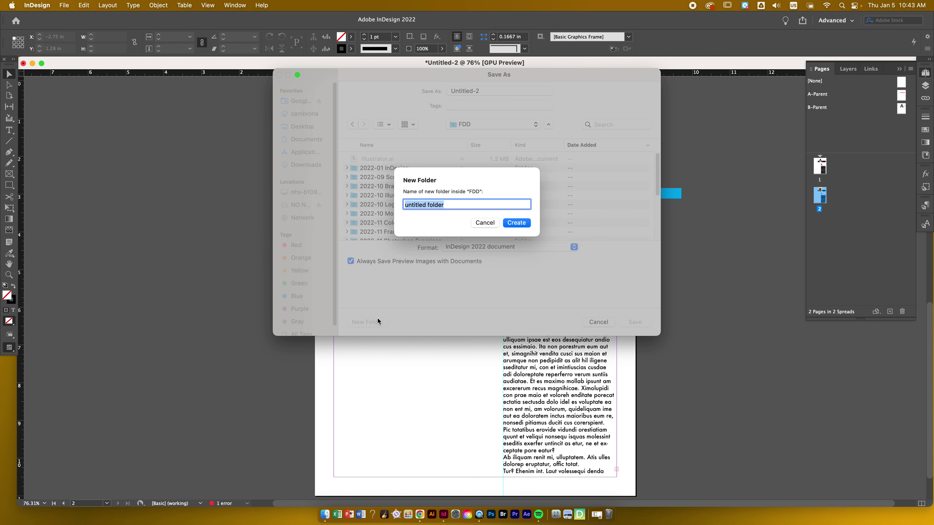
{"action": "type", "text": "2023-01 INdesign"}
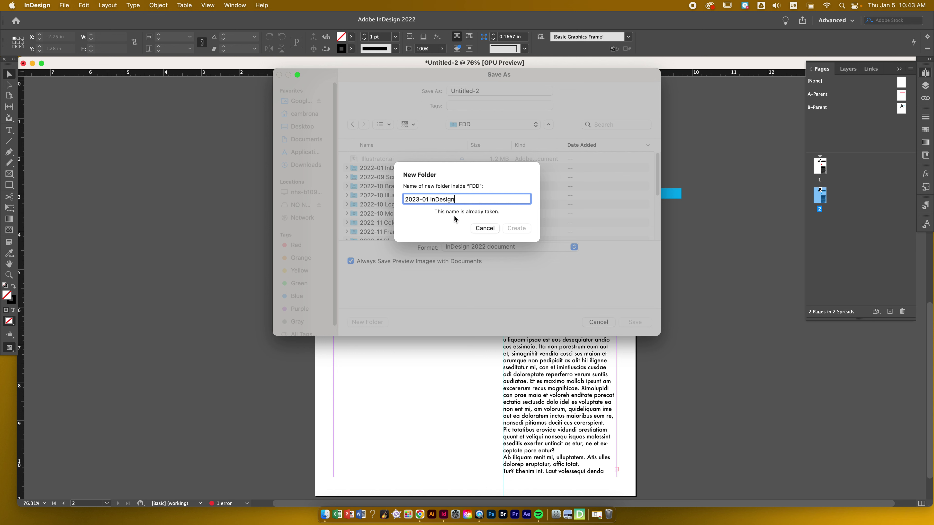
{"action": "left_click", "coordinate": [496, 228]}
Save the document in the 2023-01 InDesign folder as Unity on the Grid.indd, replacing the existing file
{"action": "scroll", "coordinate": [423, 198], "scroll_direction": "down", "scroll_amount": 4}
{"action": "double_click", "coordinate": [390, 179]}
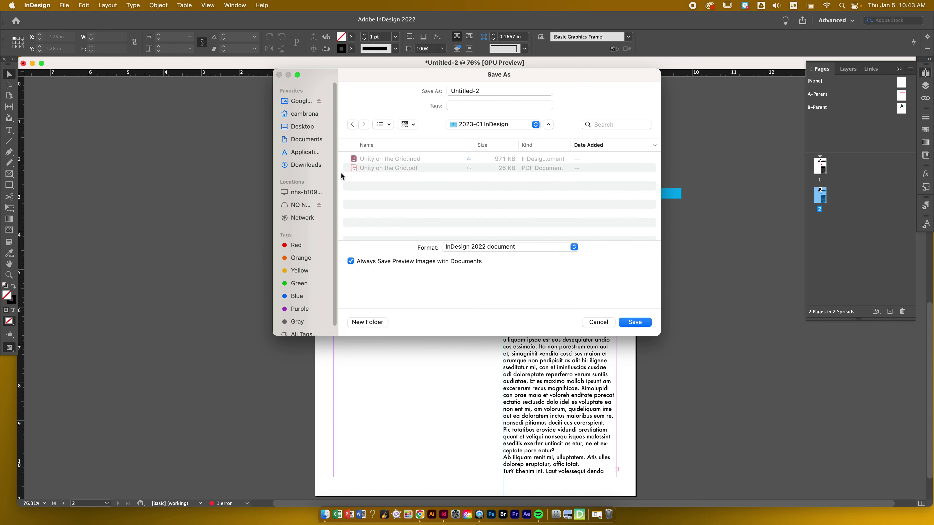
{"action": "left_click", "coordinate": [376, 158]}
{"action": "left_click", "coordinate": [639, 323]}
{"action": "left_click", "coordinate": [494, 249]}
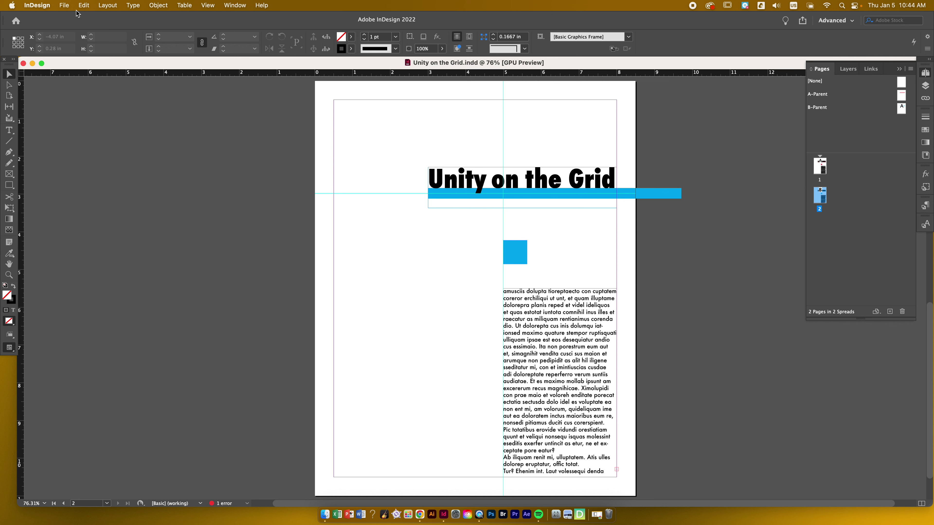
Start an export in Adobe PDF (Print) format as Unity on the Grid, replacing the existing PDF in the 2023-01 InDesign folder
{"action": "left_click", "coordinate": [65, 5]}
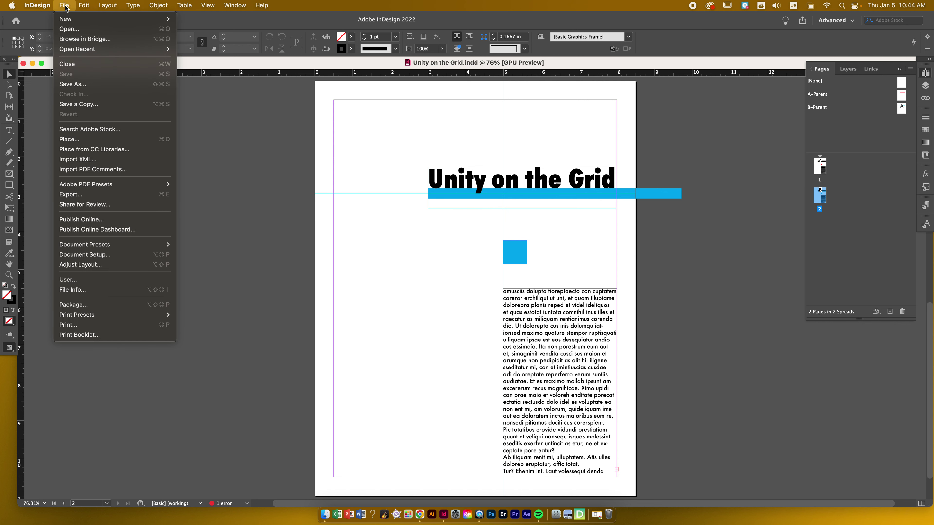
{"action": "mouse_move", "coordinate": [120, 186]}
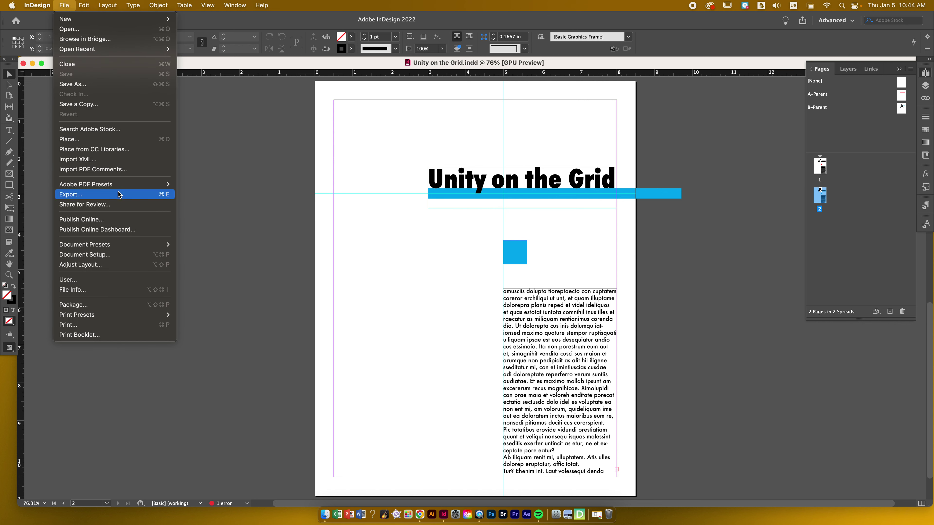
{"action": "left_click", "coordinate": [118, 194]}
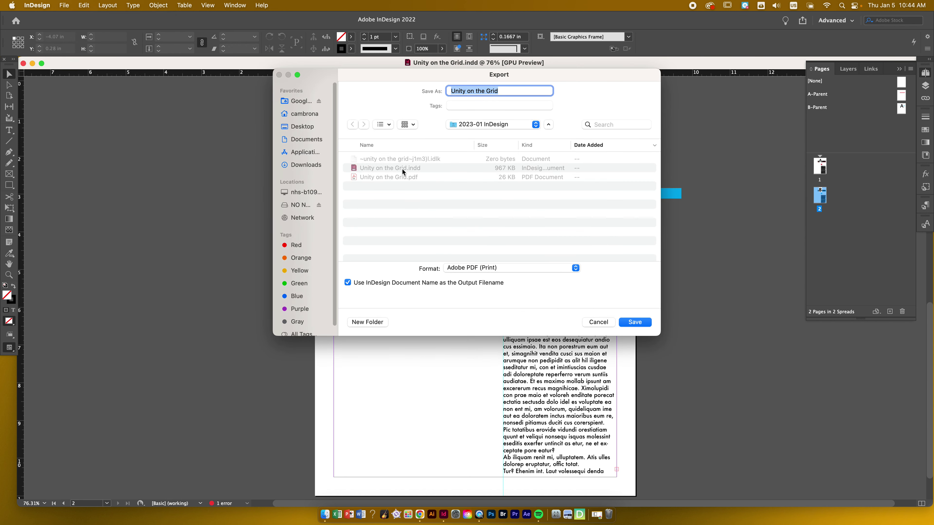
{"action": "left_click", "coordinate": [379, 178]}
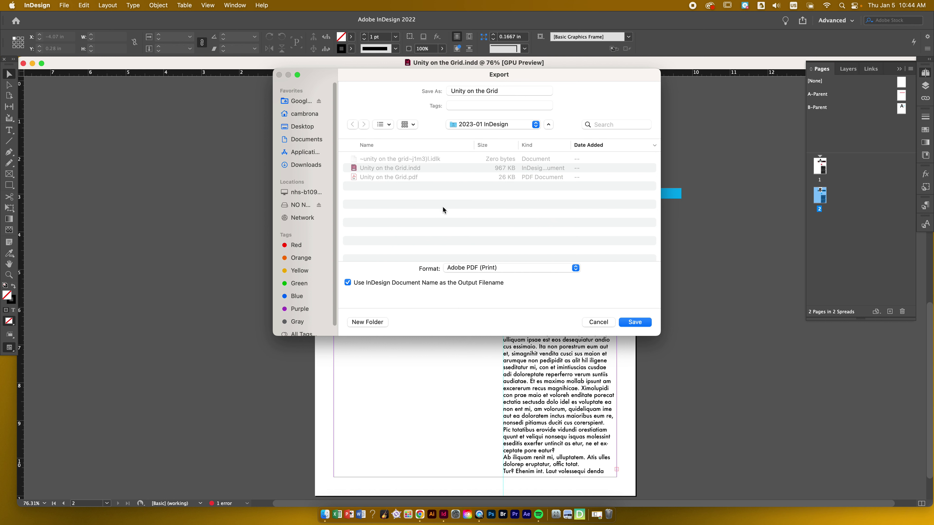
{"action": "left_click", "coordinate": [635, 322]}
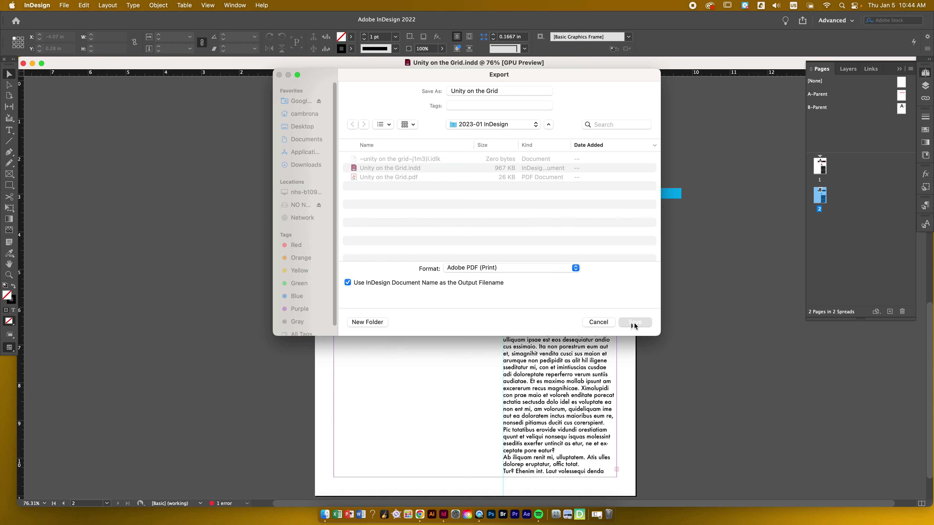
{"action": "left_click", "coordinate": [486, 249]}
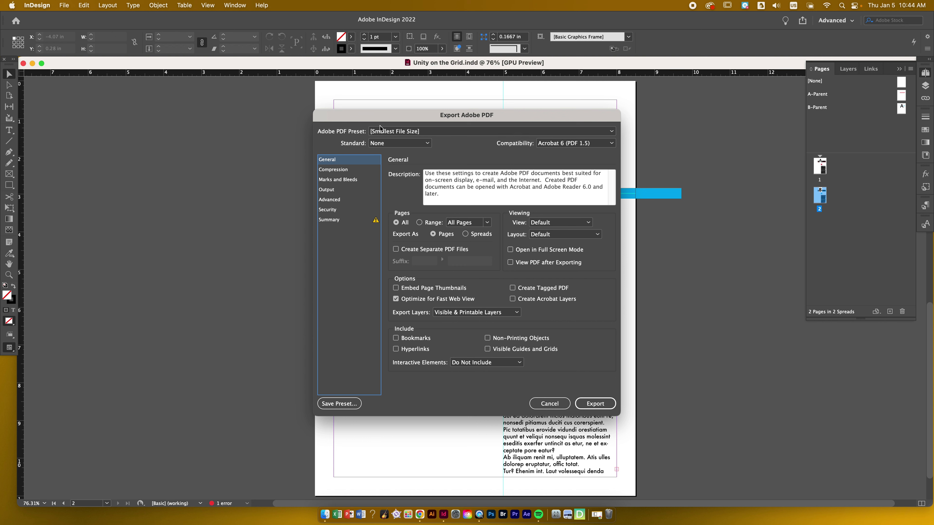
Export the PDF with the [Smallest File Size] preset and accept the overset text on page 2
{"action": "left_click", "coordinate": [394, 131]}
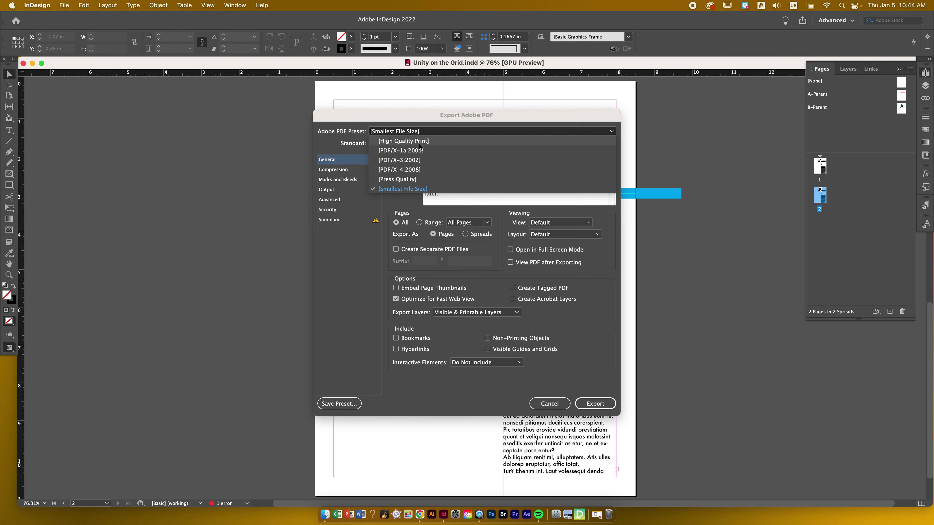
{"action": "left_click", "coordinate": [407, 190]}
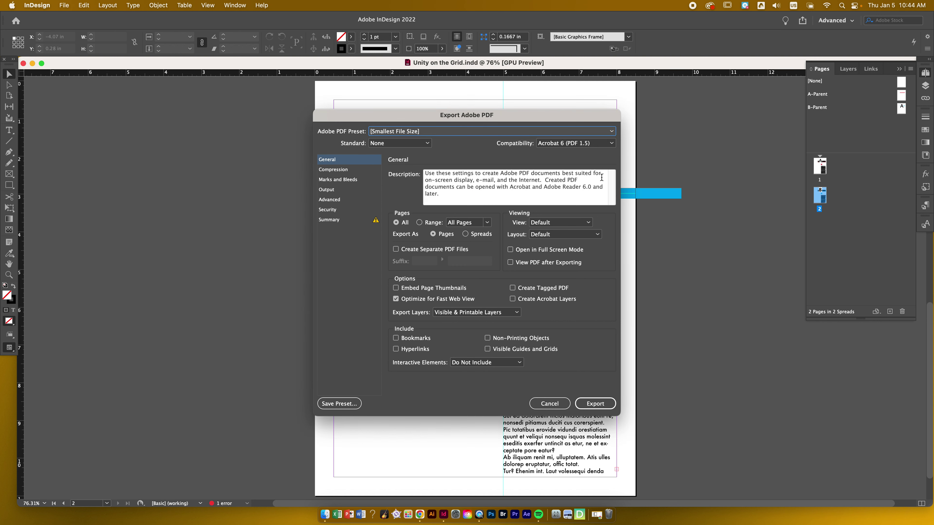
{"action": "left_click", "coordinate": [591, 404]}
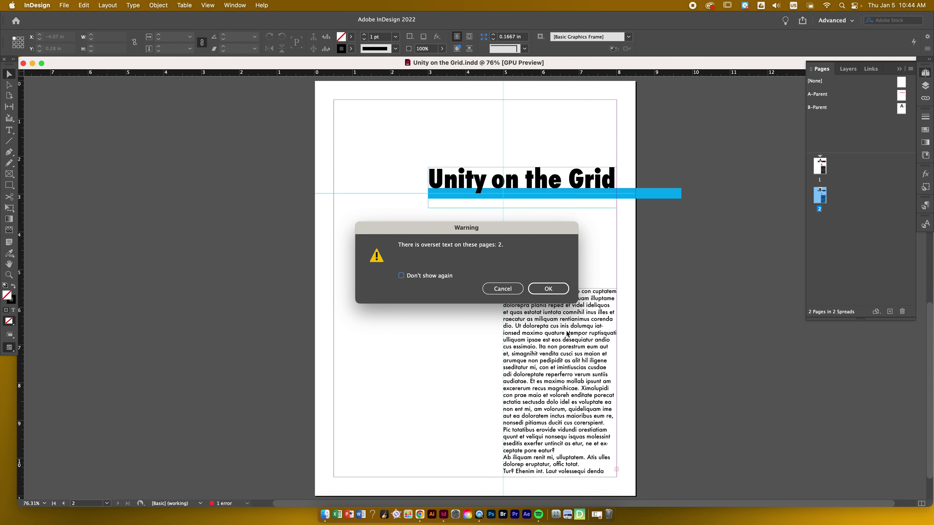
{"action": "left_click", "coordinate": [549, 288]}
Switch to Finder and open the 2023-01 InDesign folder within FDD in Google Drive's My Drive
{"action": "left_click", "coordinate": [324, 517]}
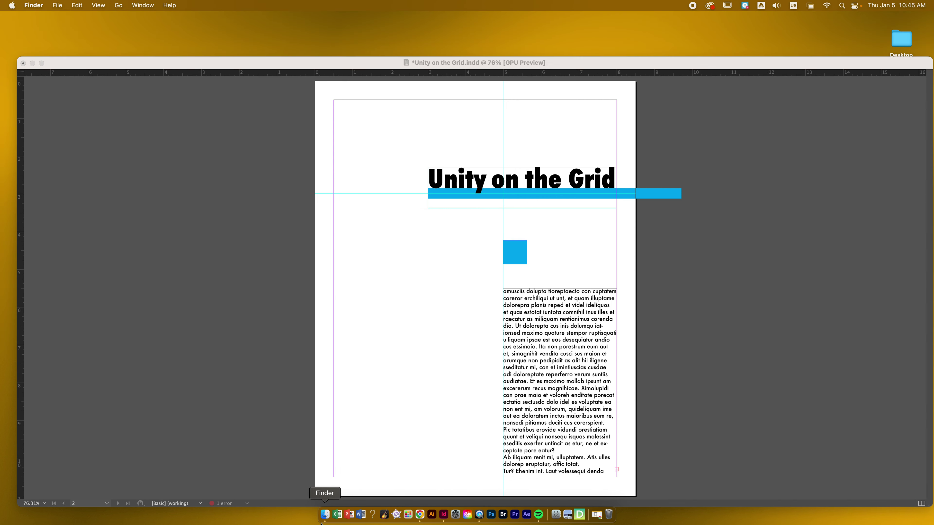
{"action": "left_click", "coordinate": [286, 126]}
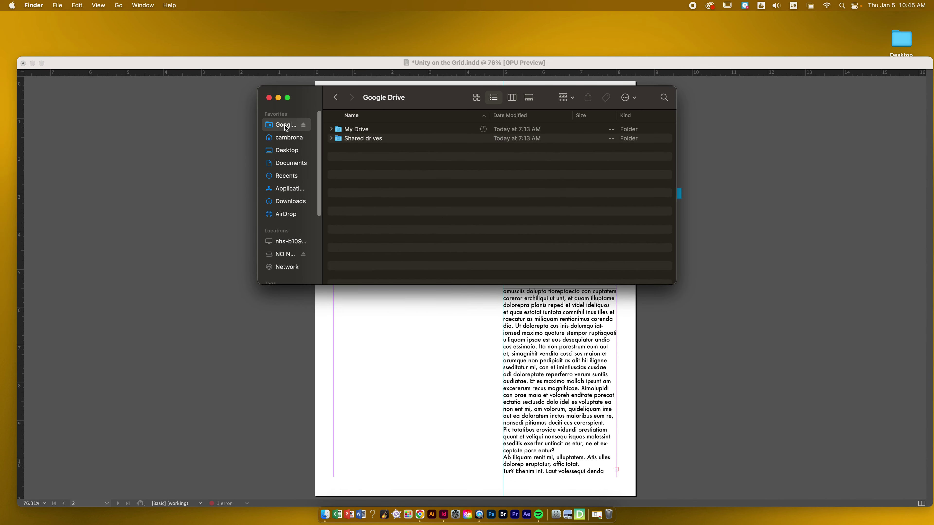
{"action": "double_click", "coordinate": [344, 129]}
{"action": "scroll", "coordinate": [362, 220], "scroll_direction": "down", "scroll_amount": 5}
{"action": "left_click", "coordinate": [339, 140]}
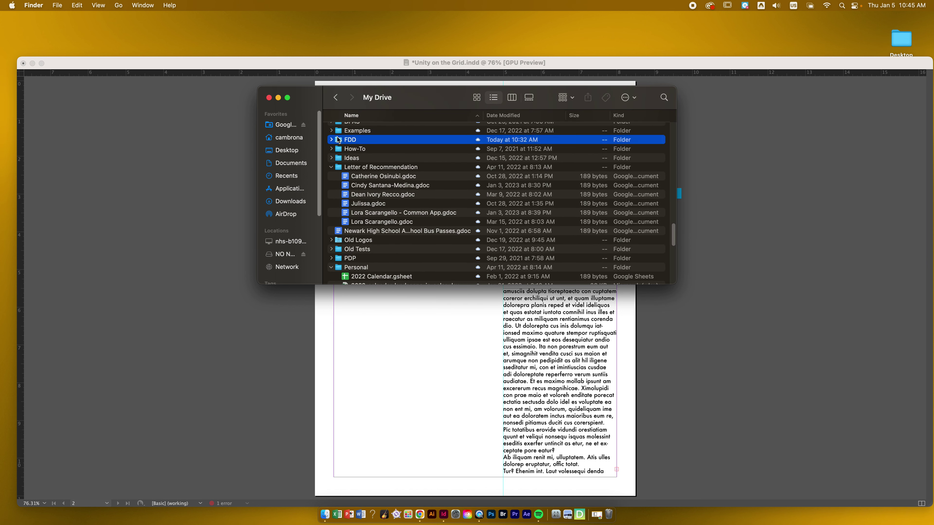
{"action": "double_click", "coordinate": [339, 140]}
{"action": "left_click", "coordinate": [331, 173]}
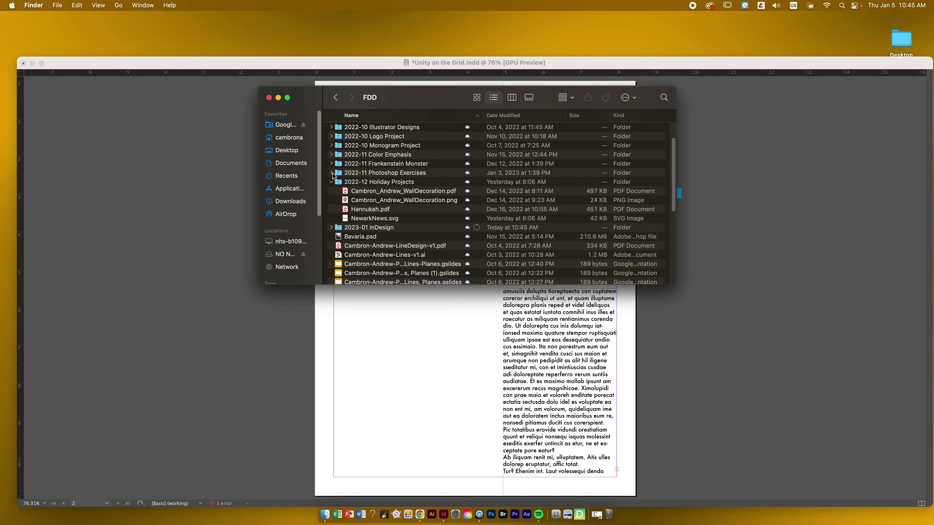
{"action": "left_click", "coordinate": [355, 226]}
{"action": "double_click", "coordinate": [355, 227]}
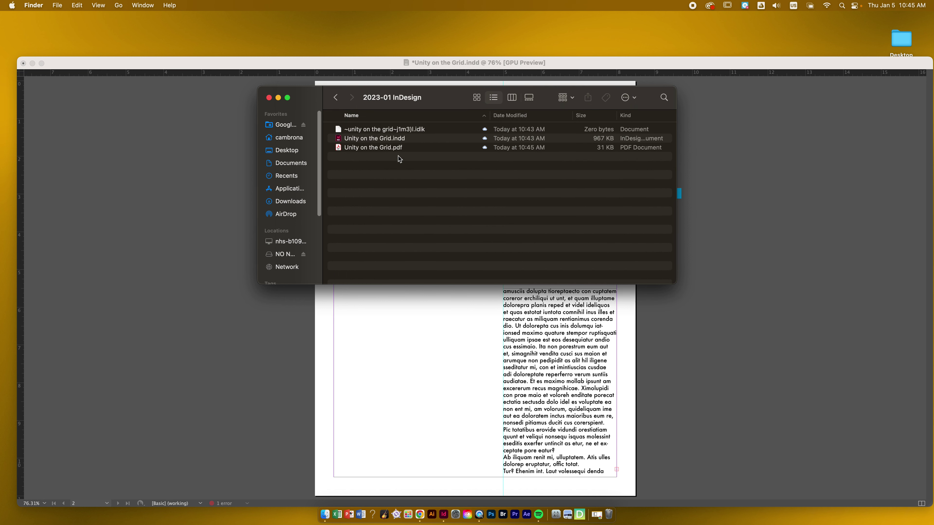
Preview Unity on the Grid.pdf and flip between its two pages to compare the alignment of their elements
{"action": "left_click", "coordinate": [392, 149]}
{"action": "key", "text": "space"}
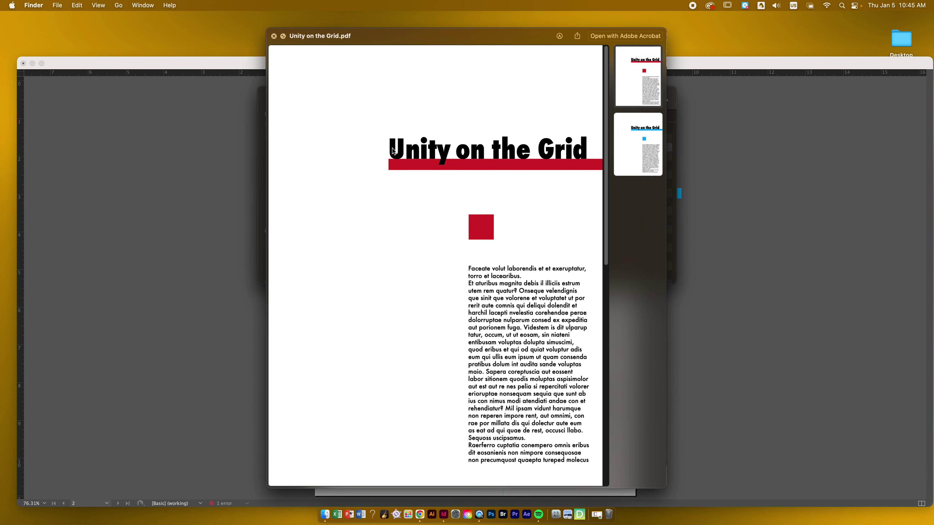
{"action": "left_click", "coordinate": [648, 164]}
{"action": "left_click", "coordinate": [643, 94]}
{"action": "left_click", "coordinate": [639, 148]}
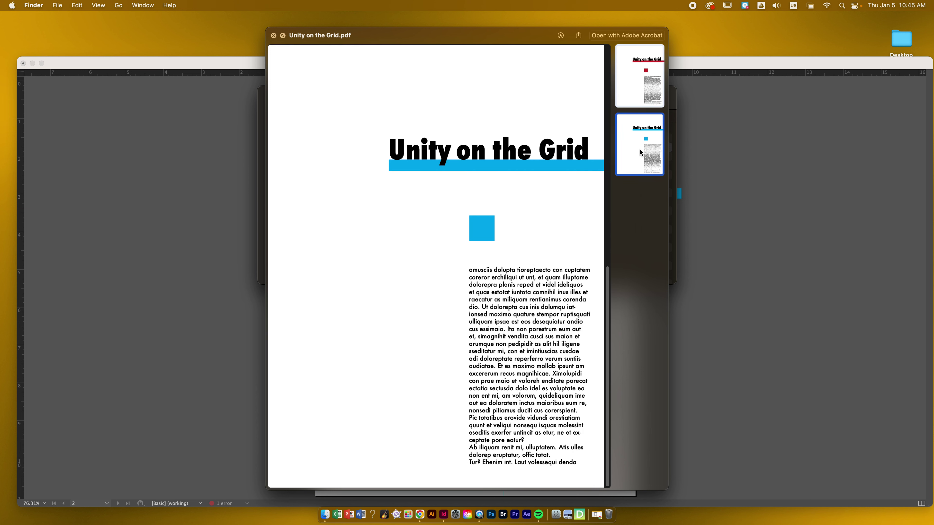
{"action": "left_click", "coordinate": [634, 93]}
{"action": "left_click", "coordinate": [637, 154]}
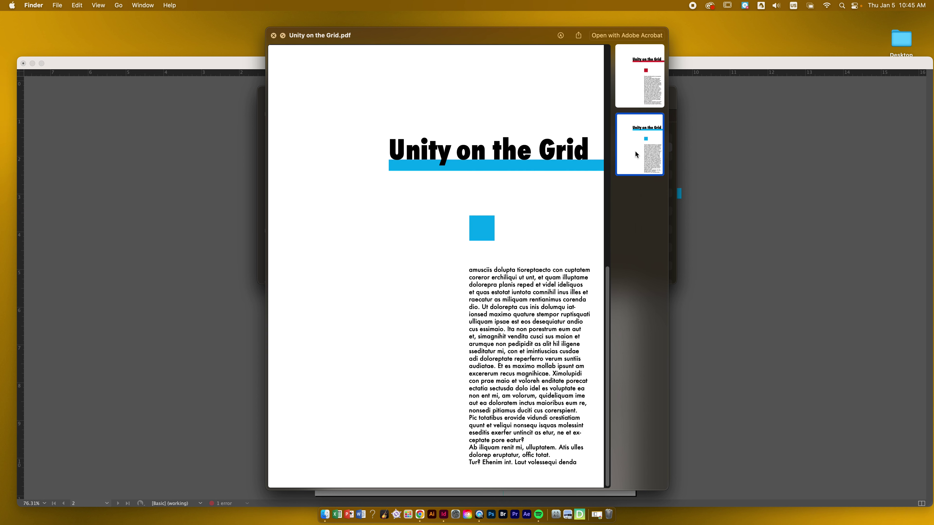